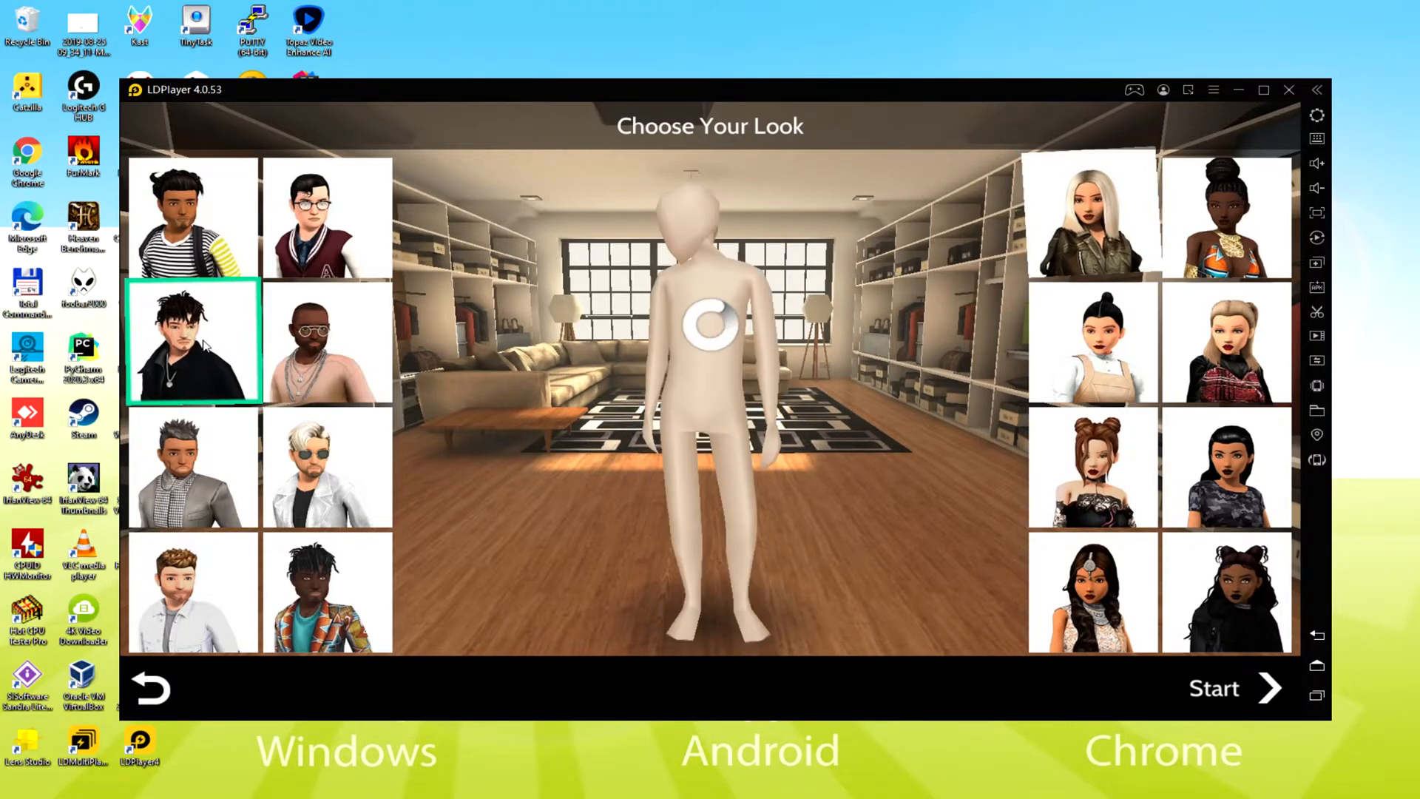
Preview the grey-haired sunglasses avatar and the hair-buns avatar, rotating the model to see it from behind.
click(326, 467)
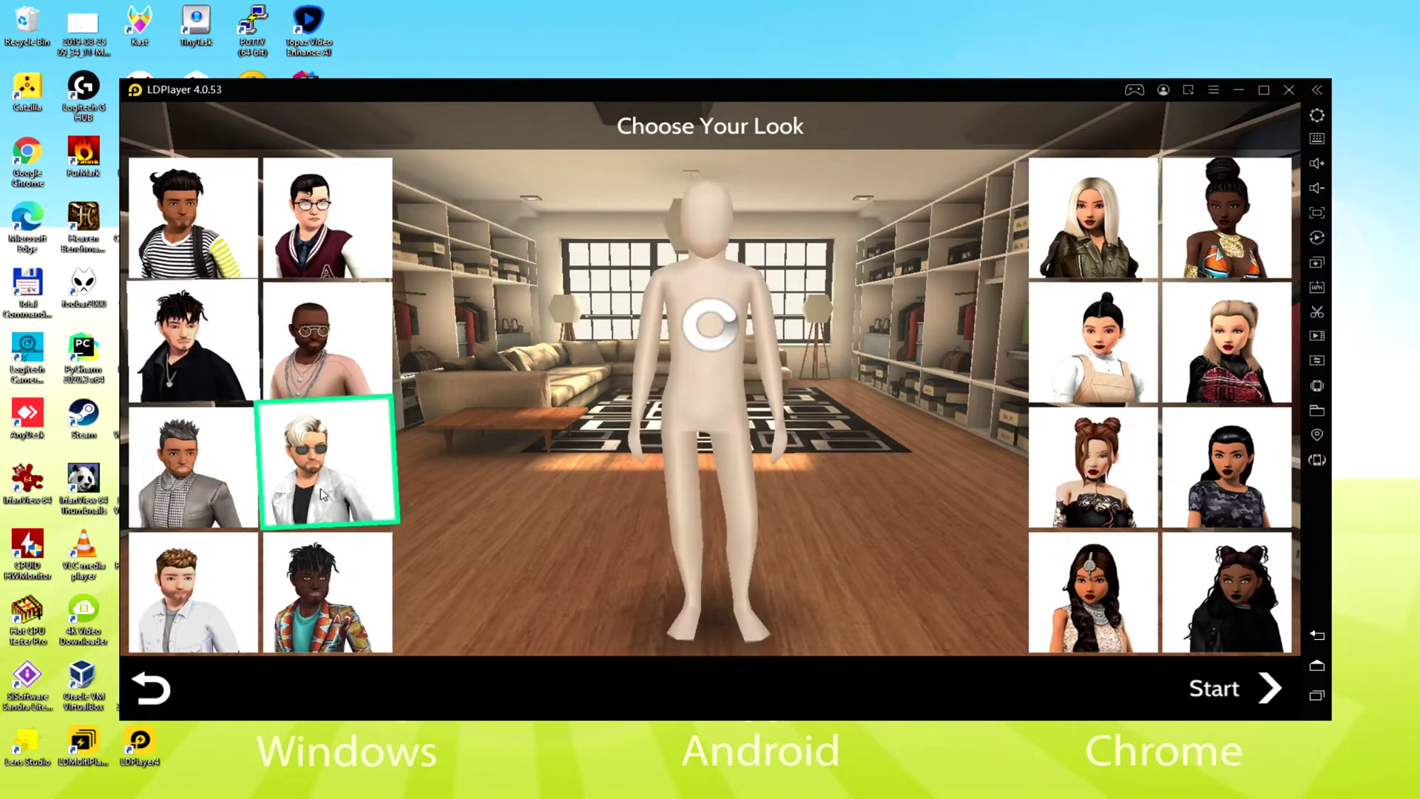
click(1098, 472)
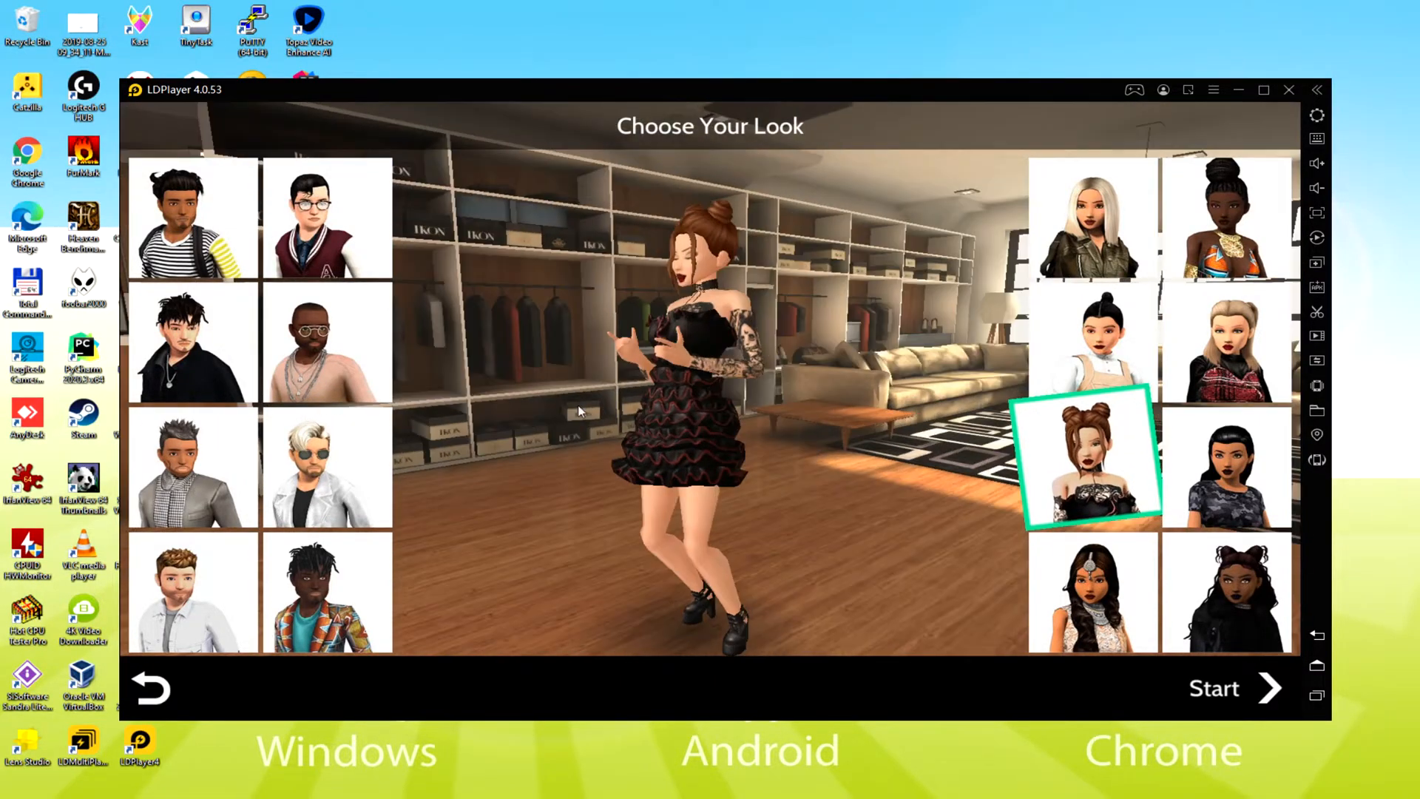
drag(578, 411, 953, 353)
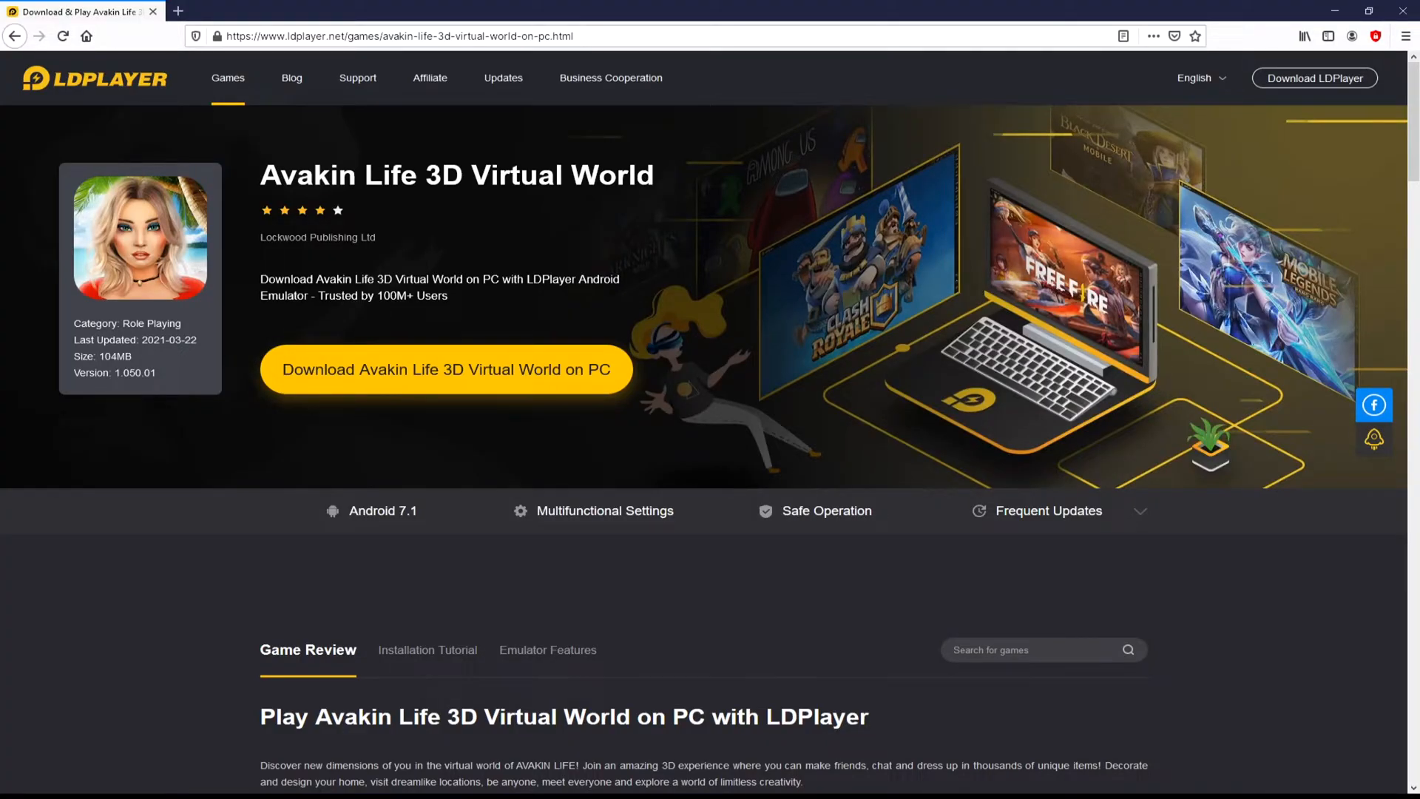
scroll(711, 444, down, 5)
scroll(711, 443, down, 5)
scroll(711, 444, down, 5)
scroll(711, 444, down, 3)
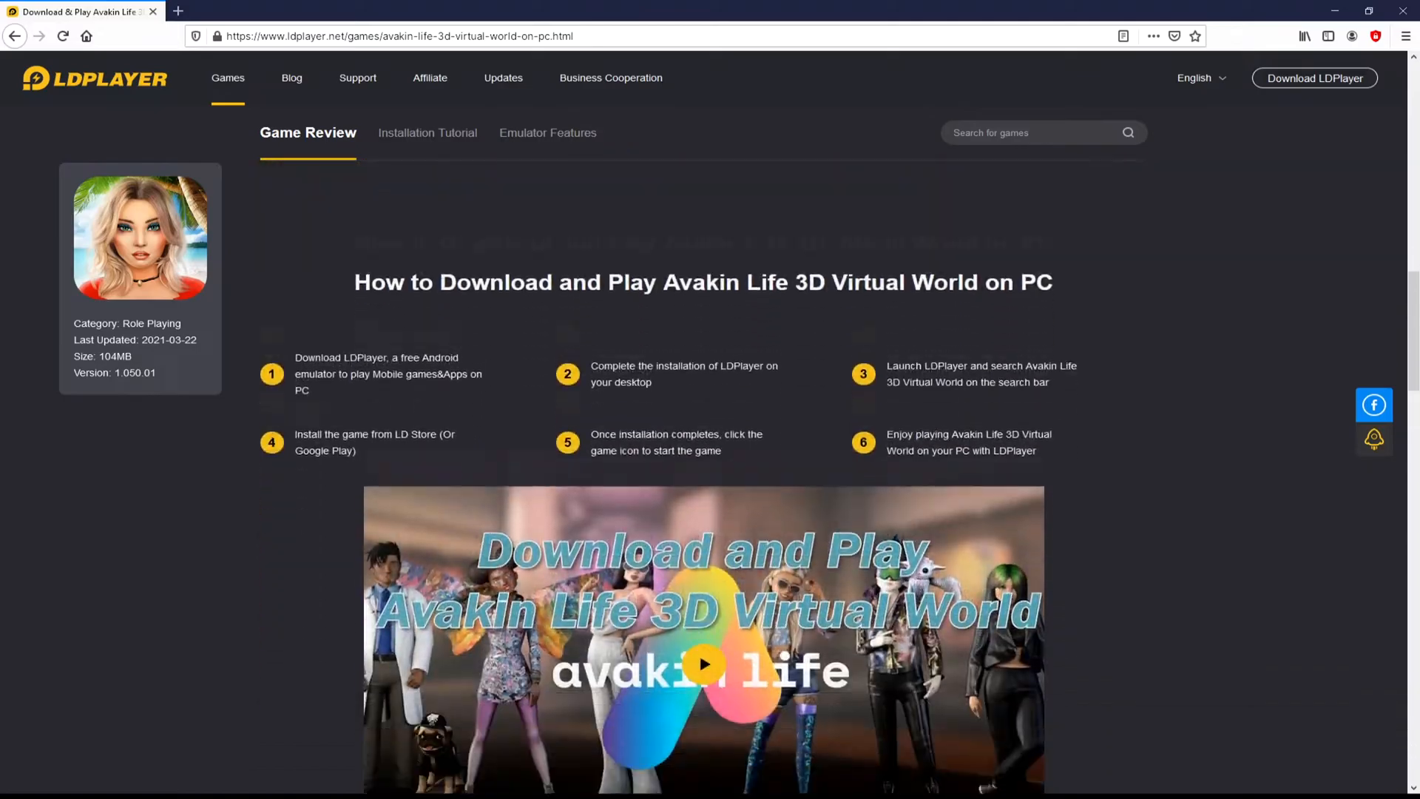
scroll(711, 444, down, 5)
scroll(710, 443, down, 5)
scroll(710, 444, down, 5)
scroll(710, 444, up, 4)
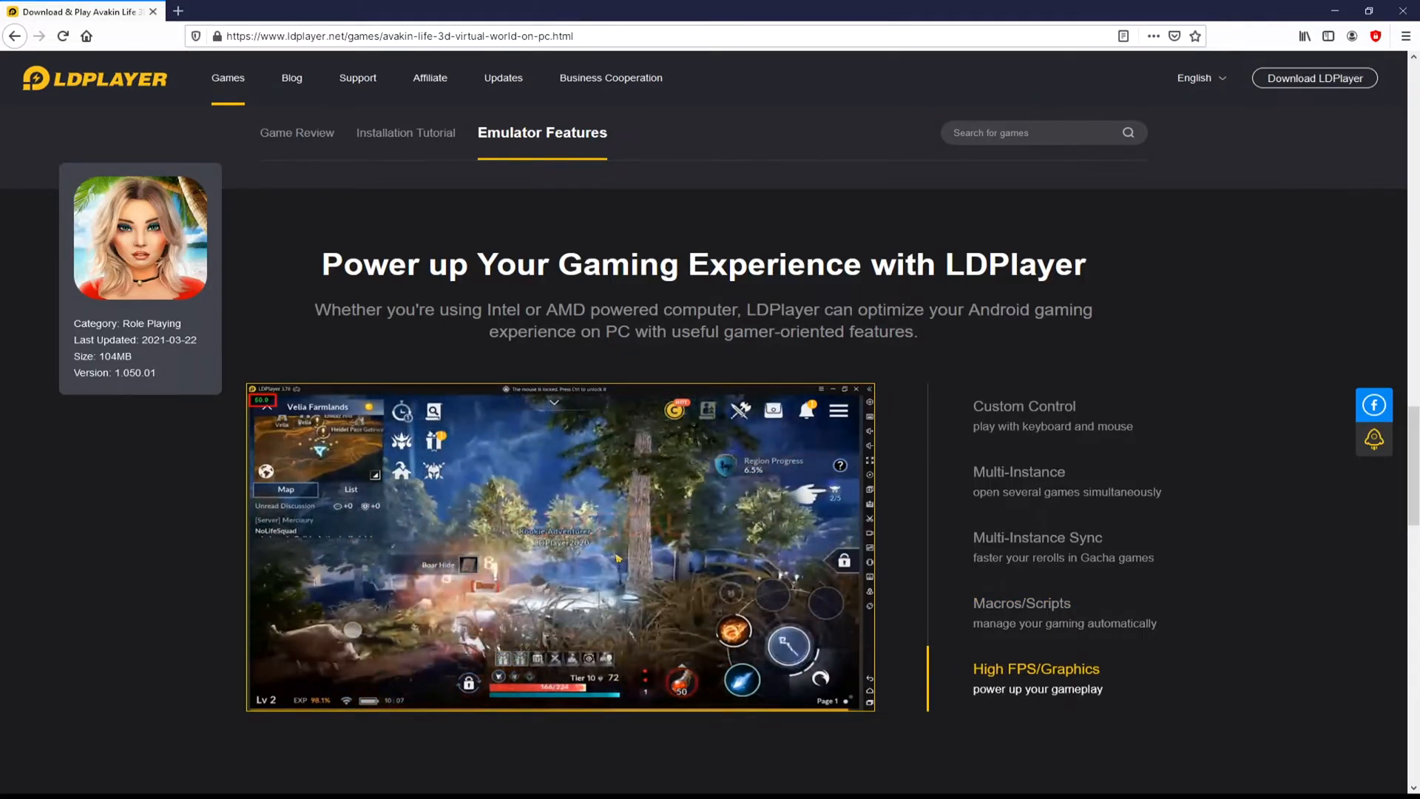
scroll(710, 444, up, 15)
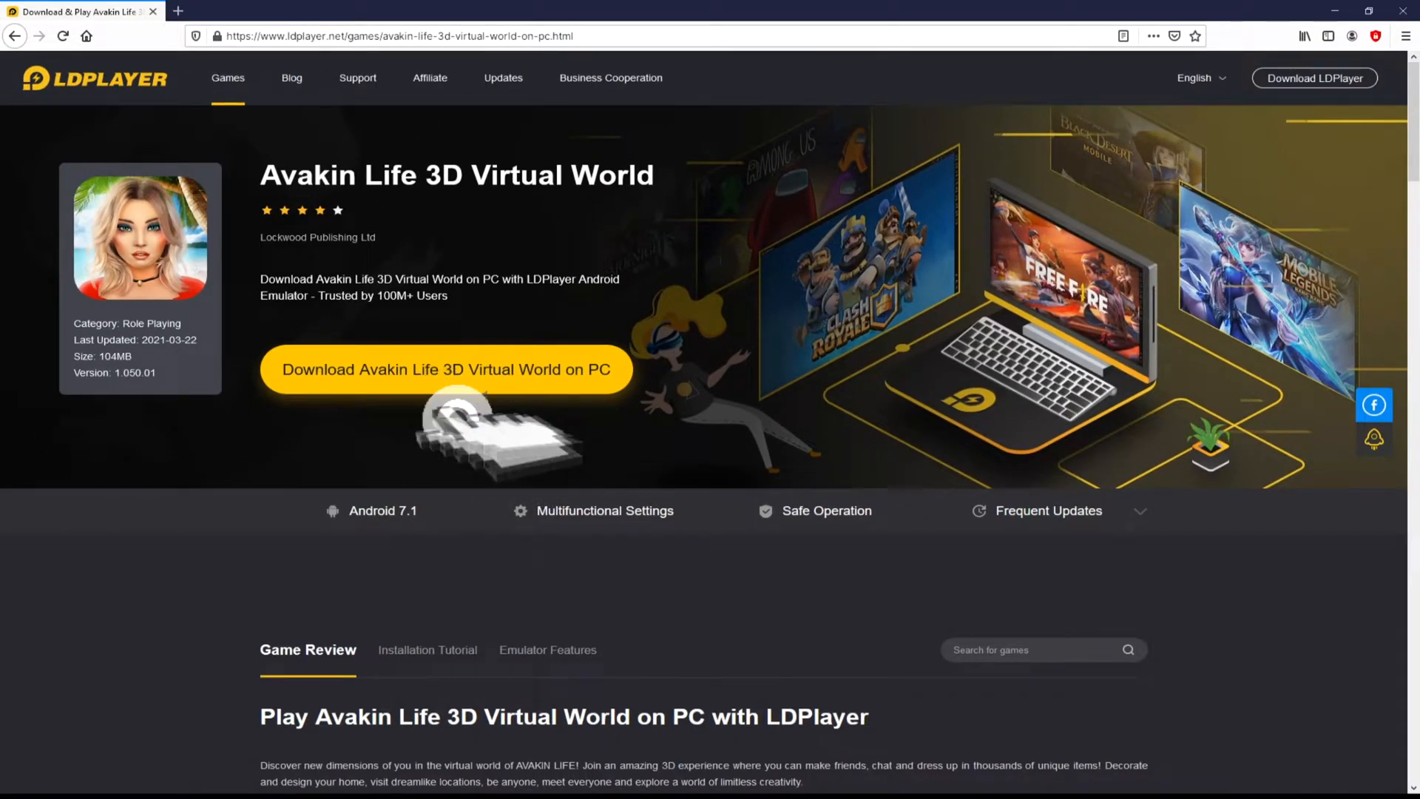
Download the LDPlayer installer via 'Download Avakin Life 3D Virtual World on PC'.
click(447, 369)
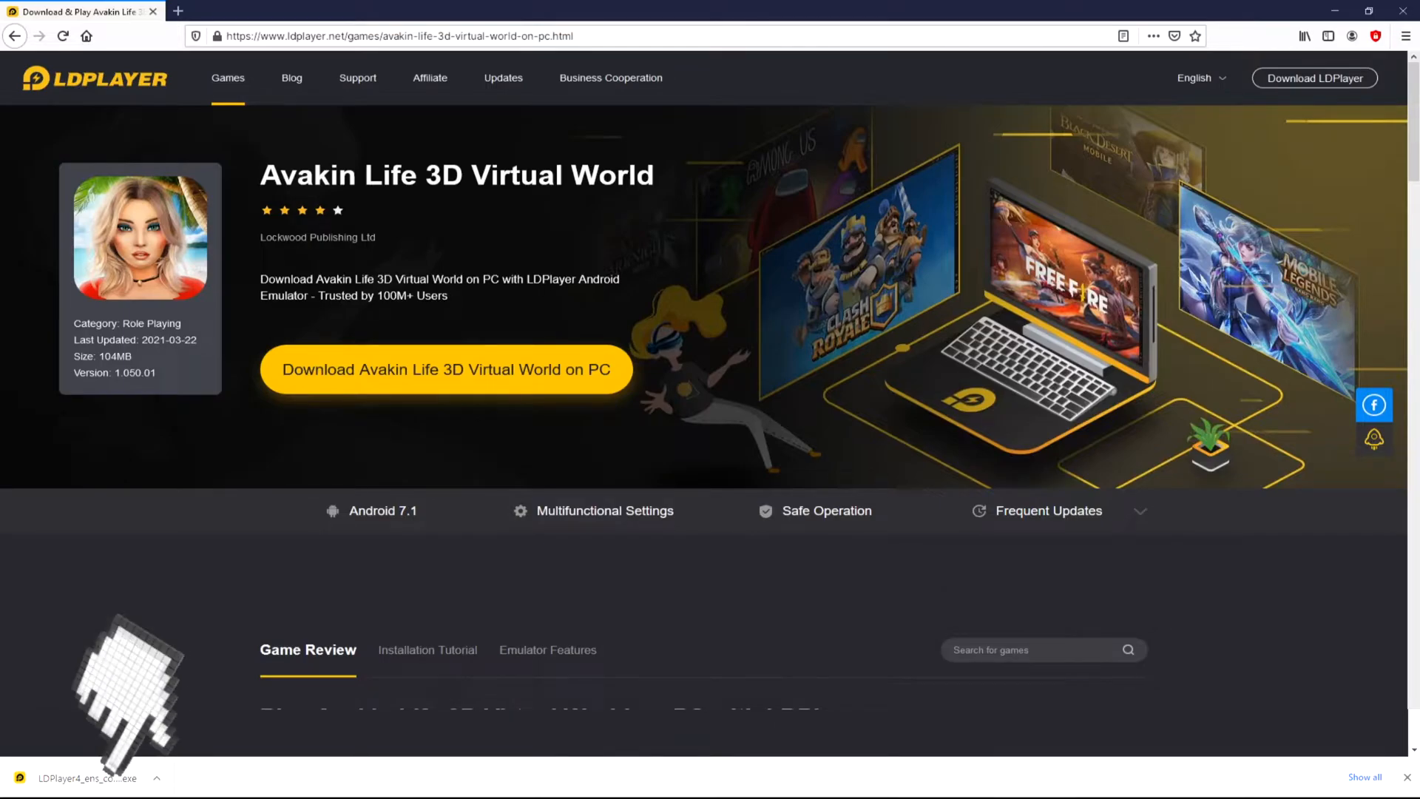
Run the downloaded LDPlayer .exe from Firefox's download bar.
click(88, 778)
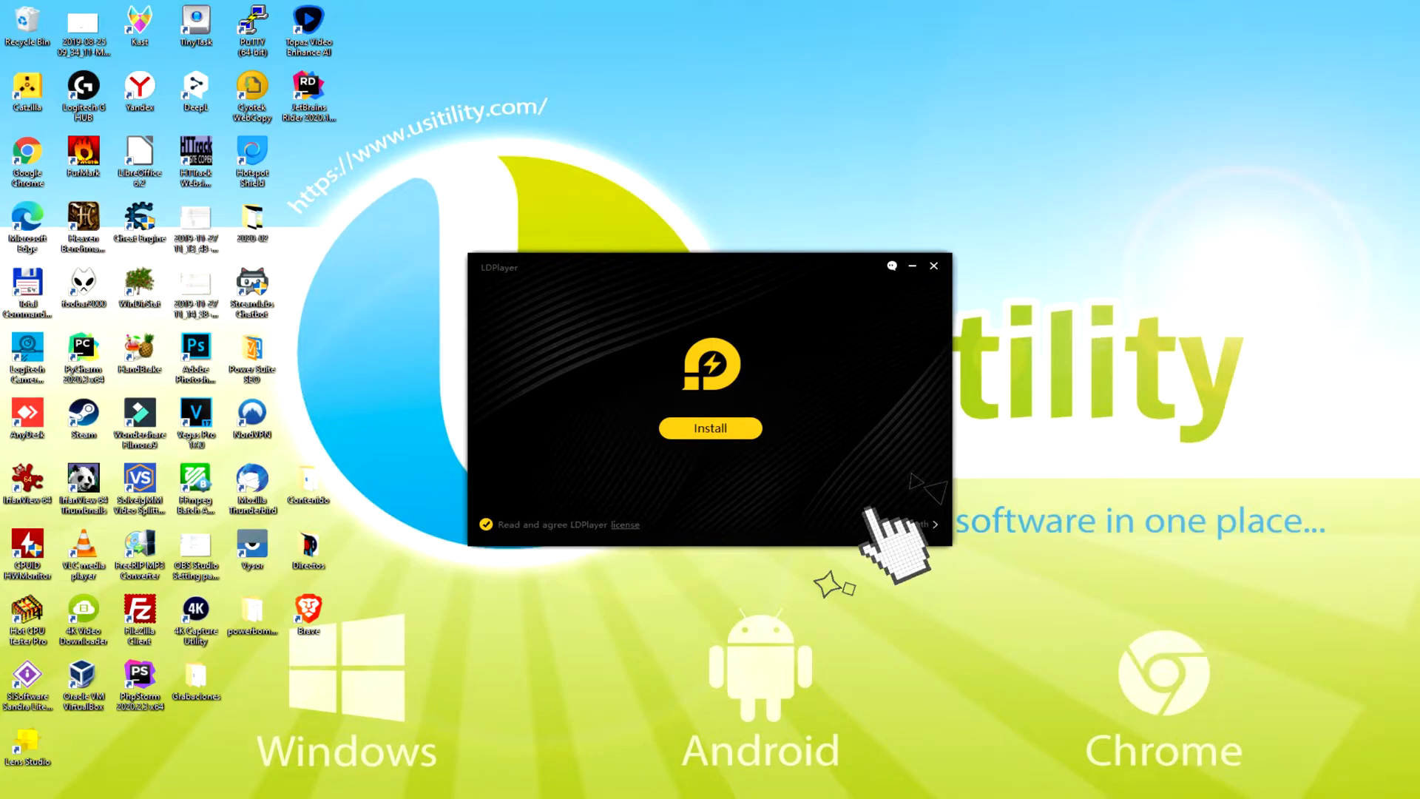
Check the setup path C:\LDPlayer\LDPlayer4.0\, hide it again and start installing LDPlayer.
click(920, 523)
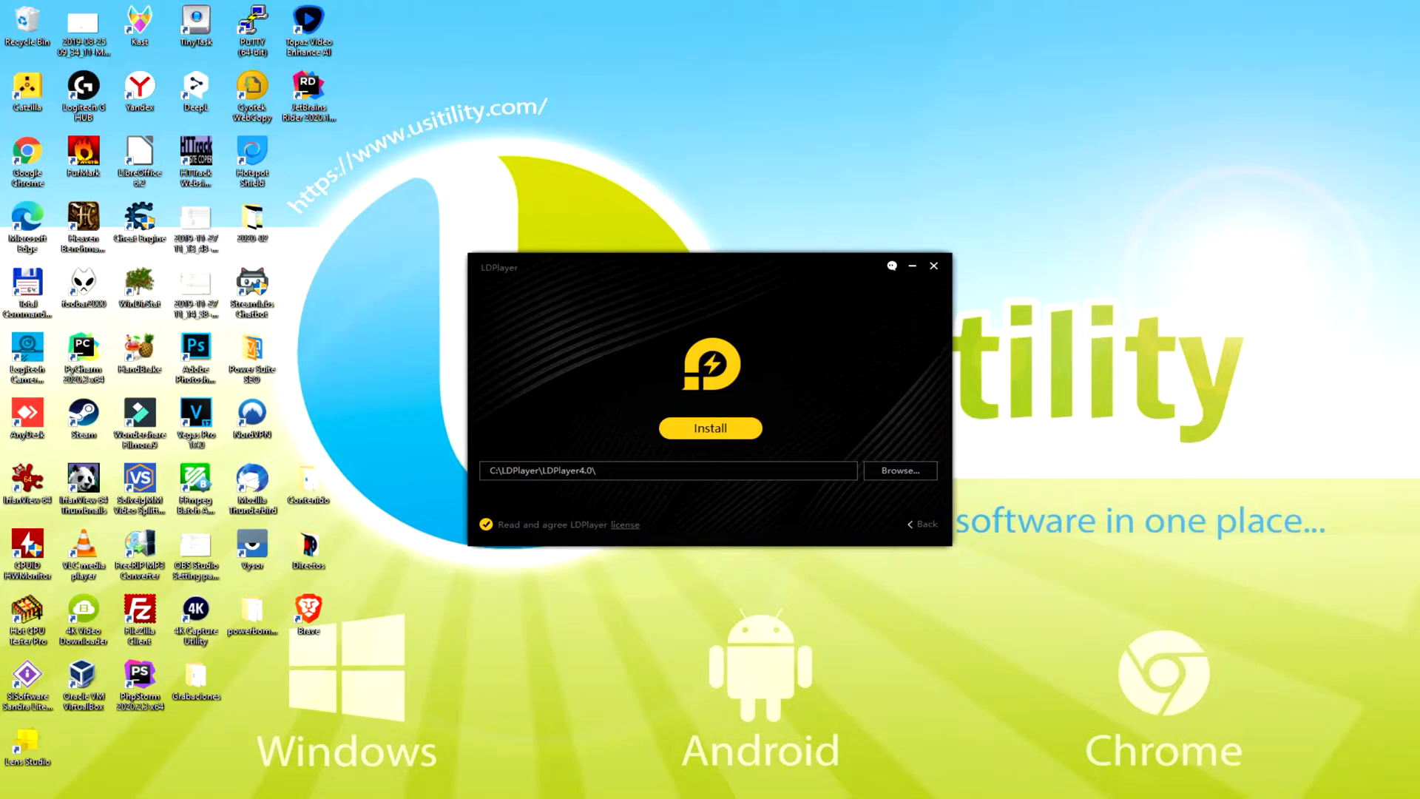
click(913, 515)
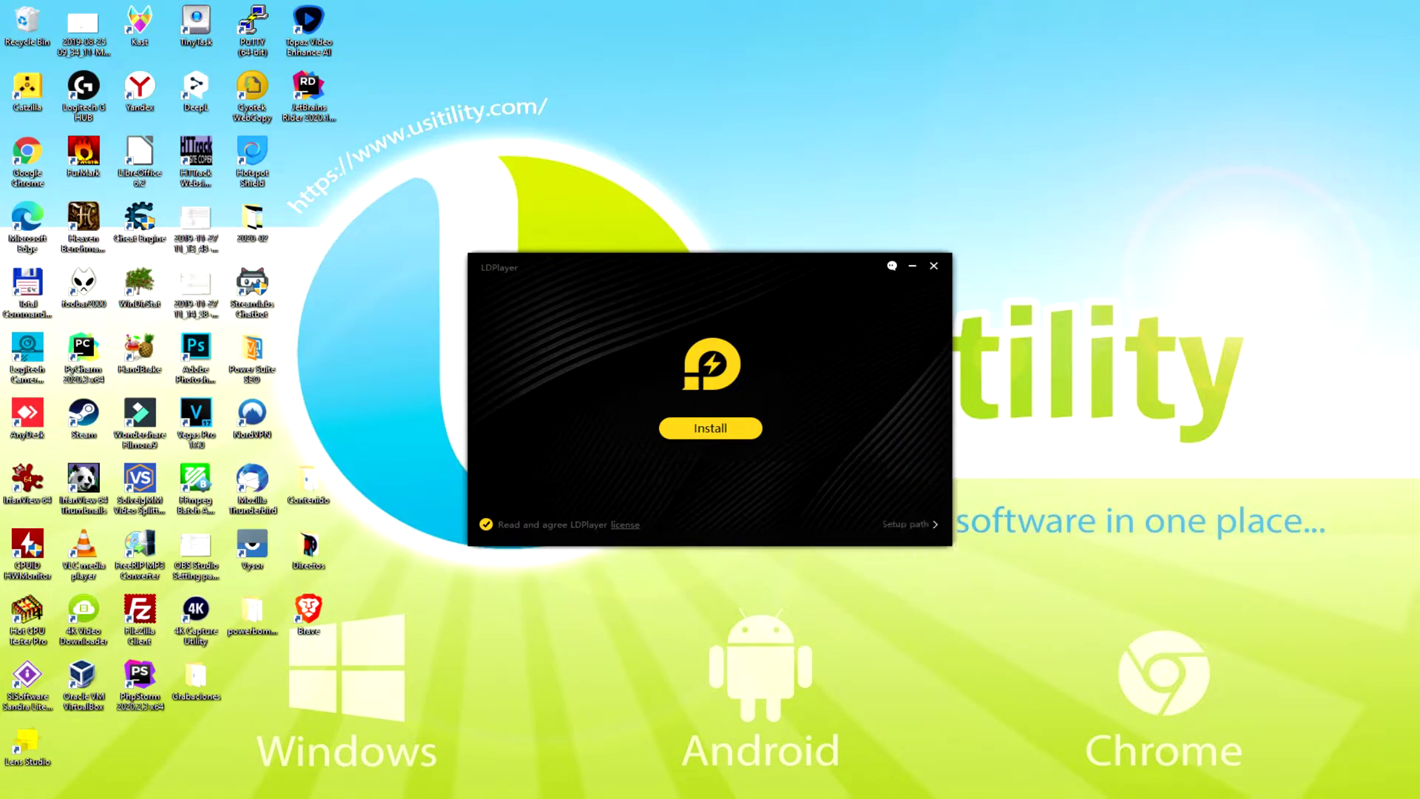
click(701, 428)
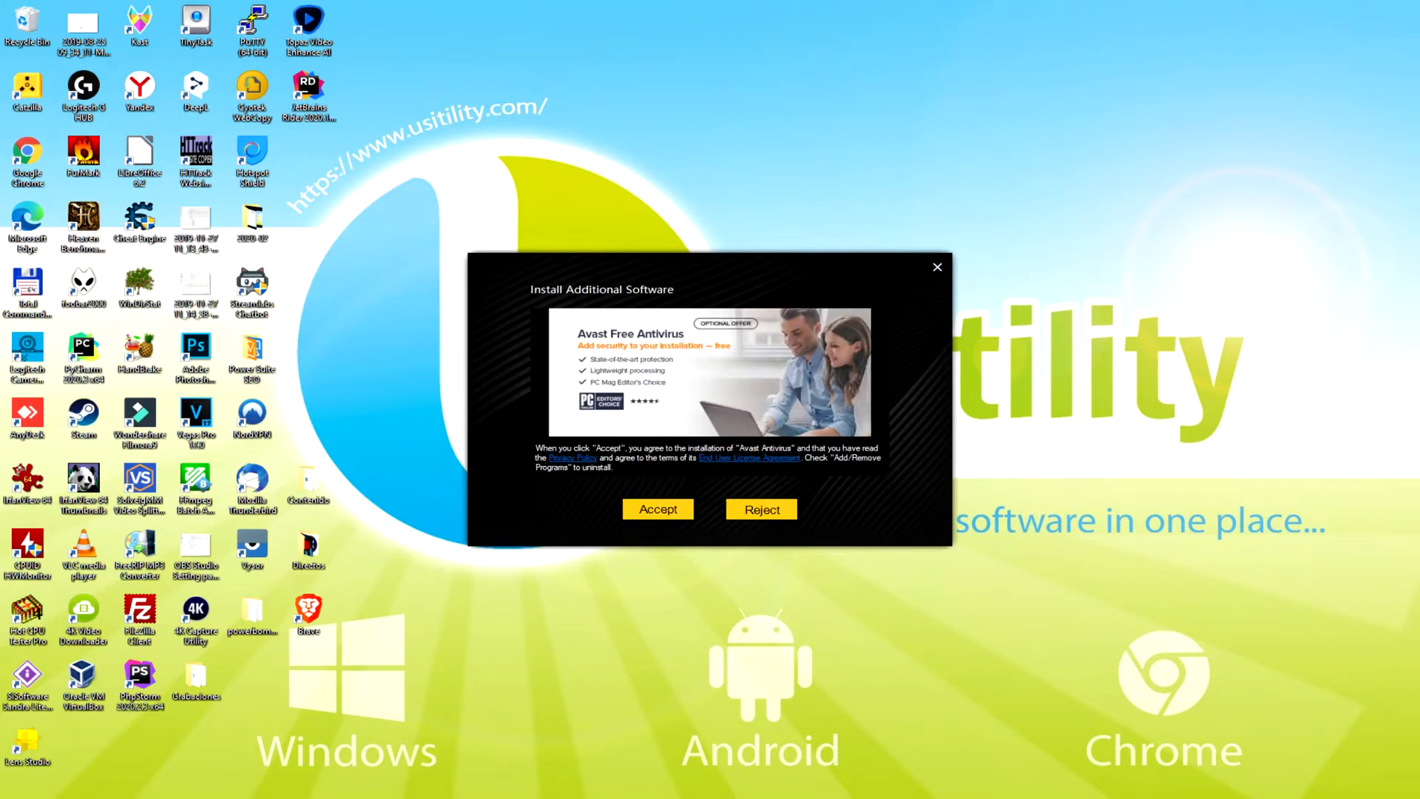
Reject the Avast Free Antivirus and McAfee WebAdvisor add-on offers.
click(762, 508)
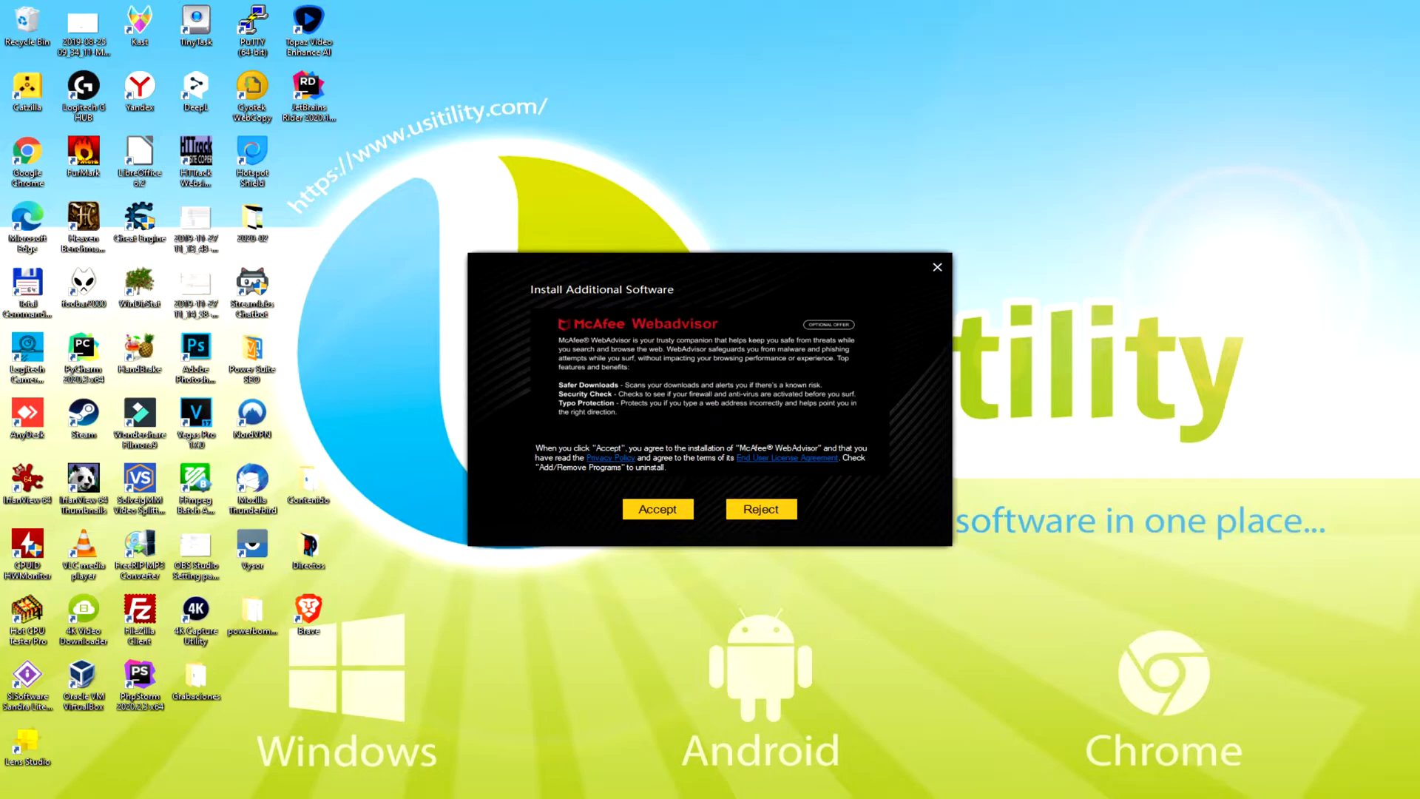
click(761, 508)
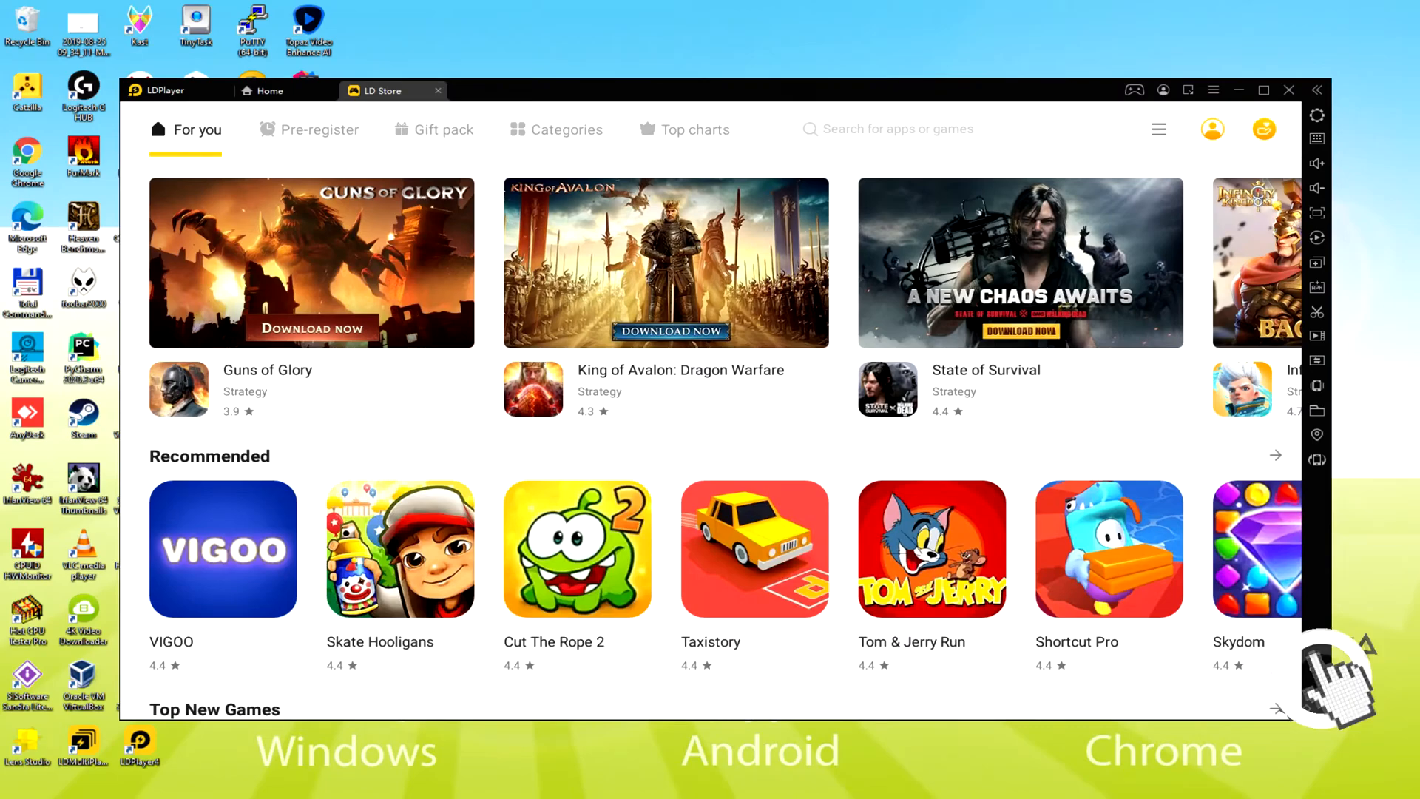
Leave LD Store for the emulator's Android home screen via the sidebar Home button.
click(1317, 664)
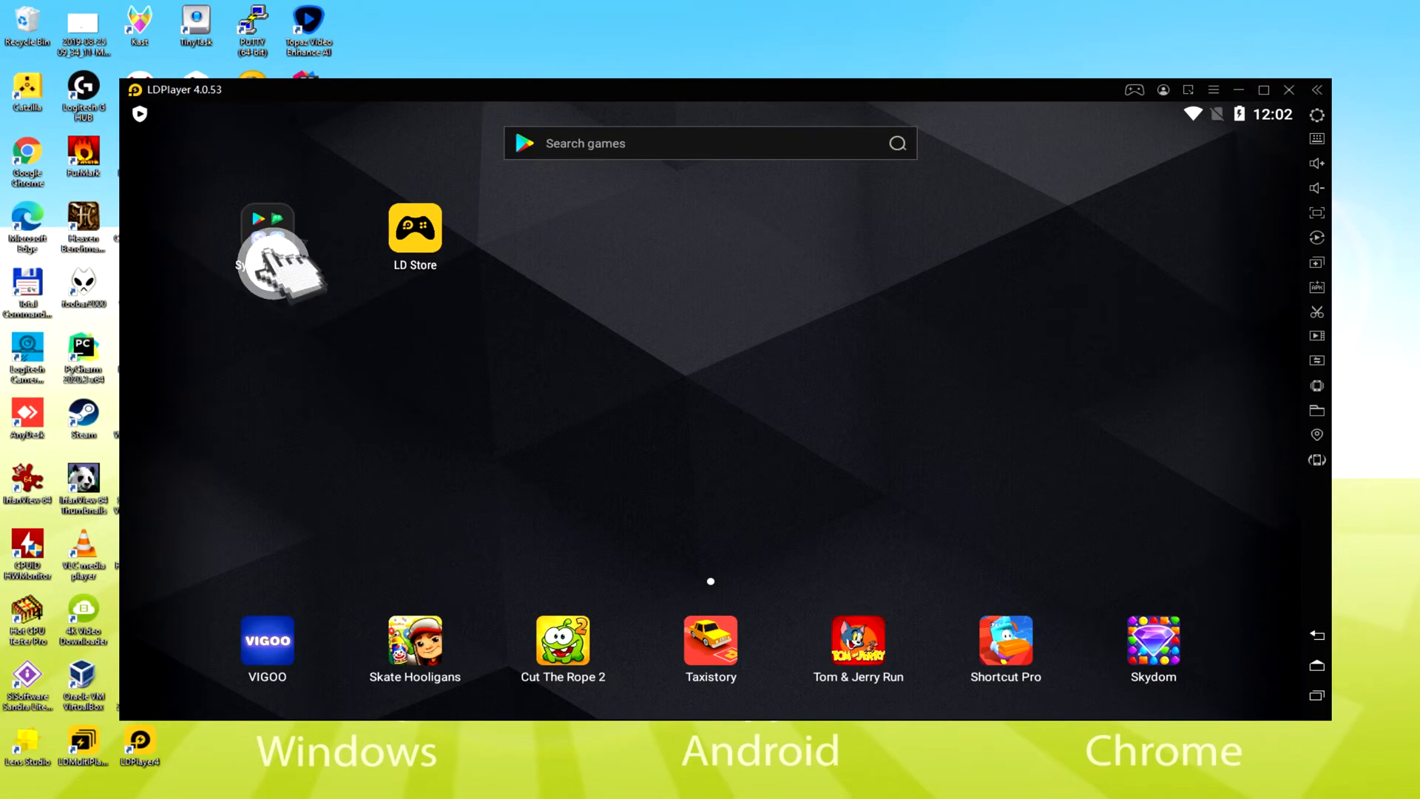
Launch Play Store from System Apps and accept the Google terms of service after signing in.
click(453, 189)
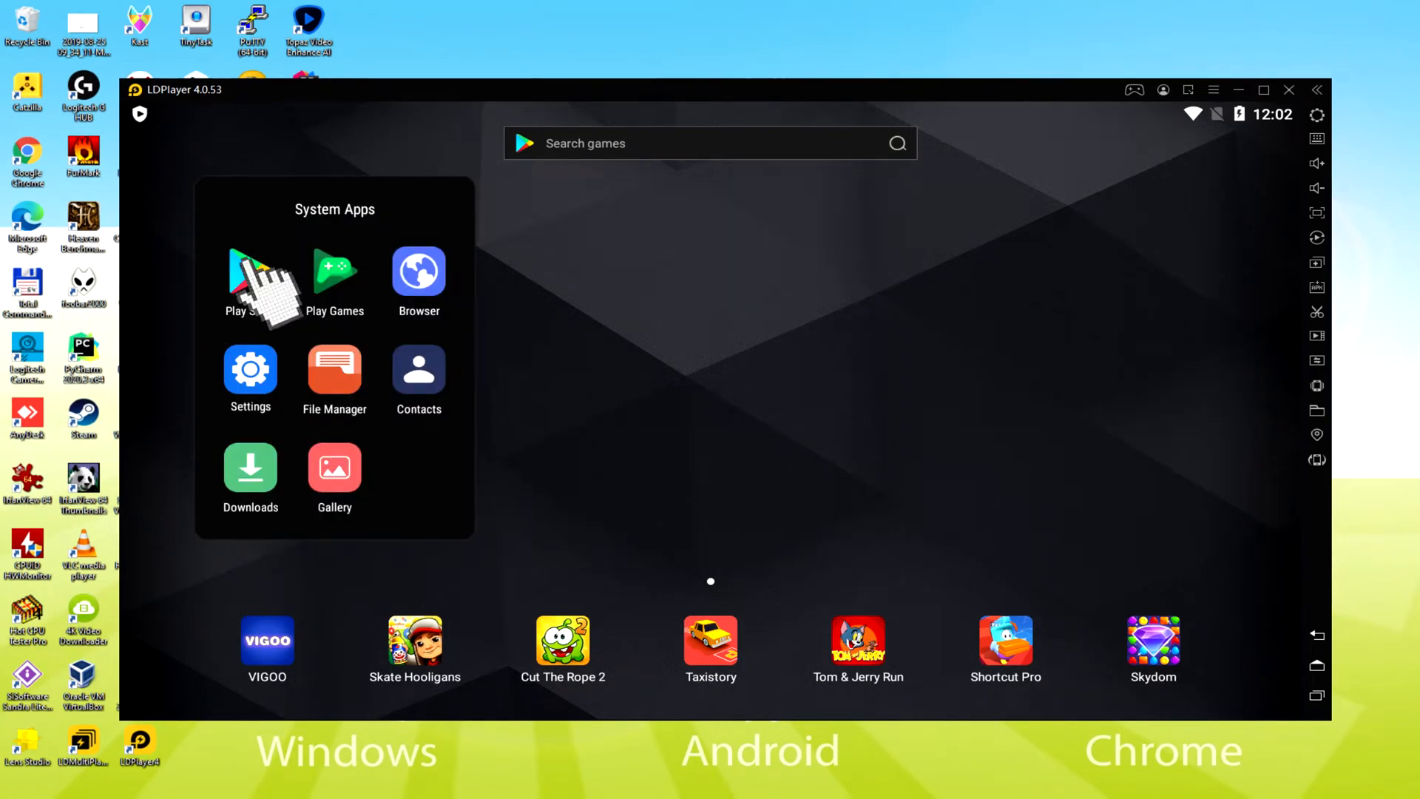
click(250, 277)
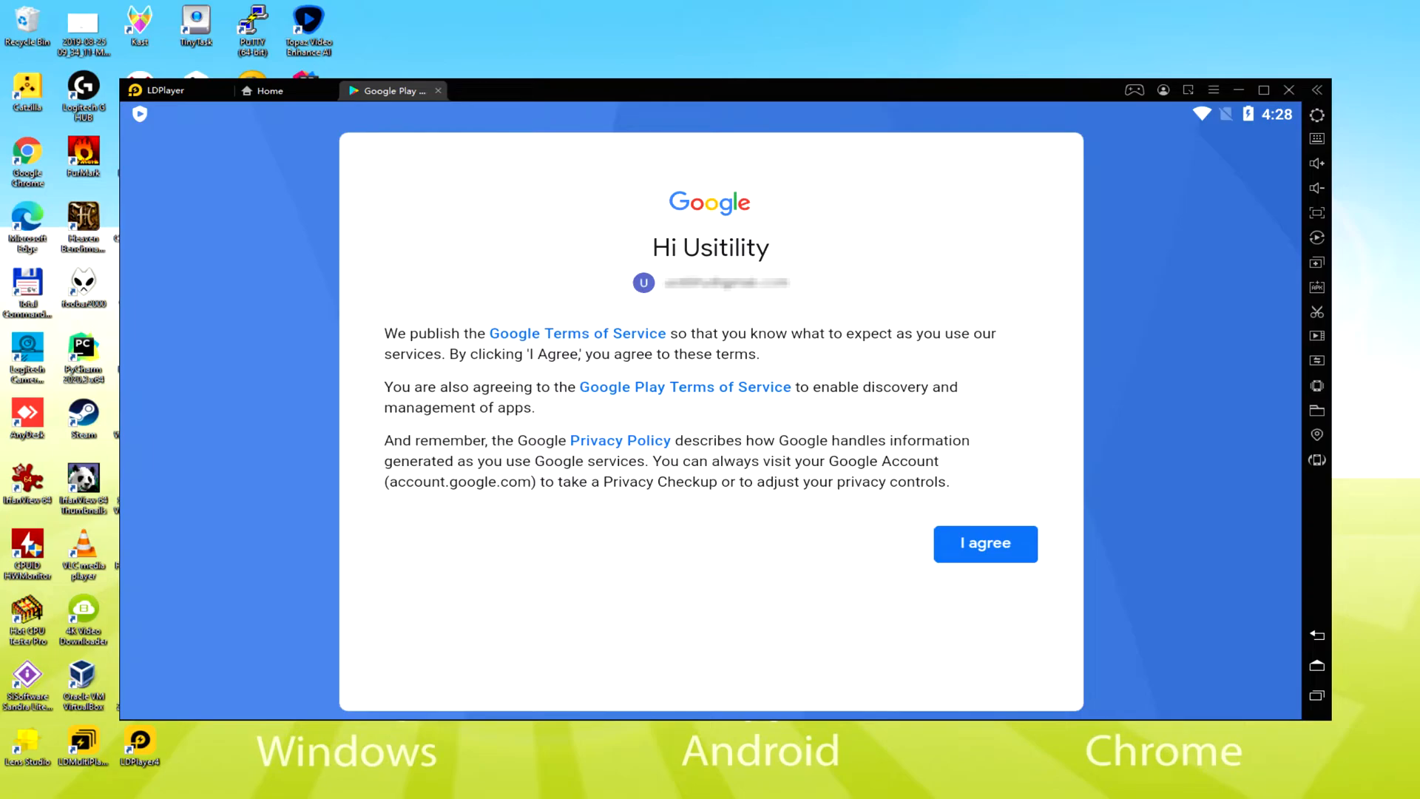
click(986, 543)
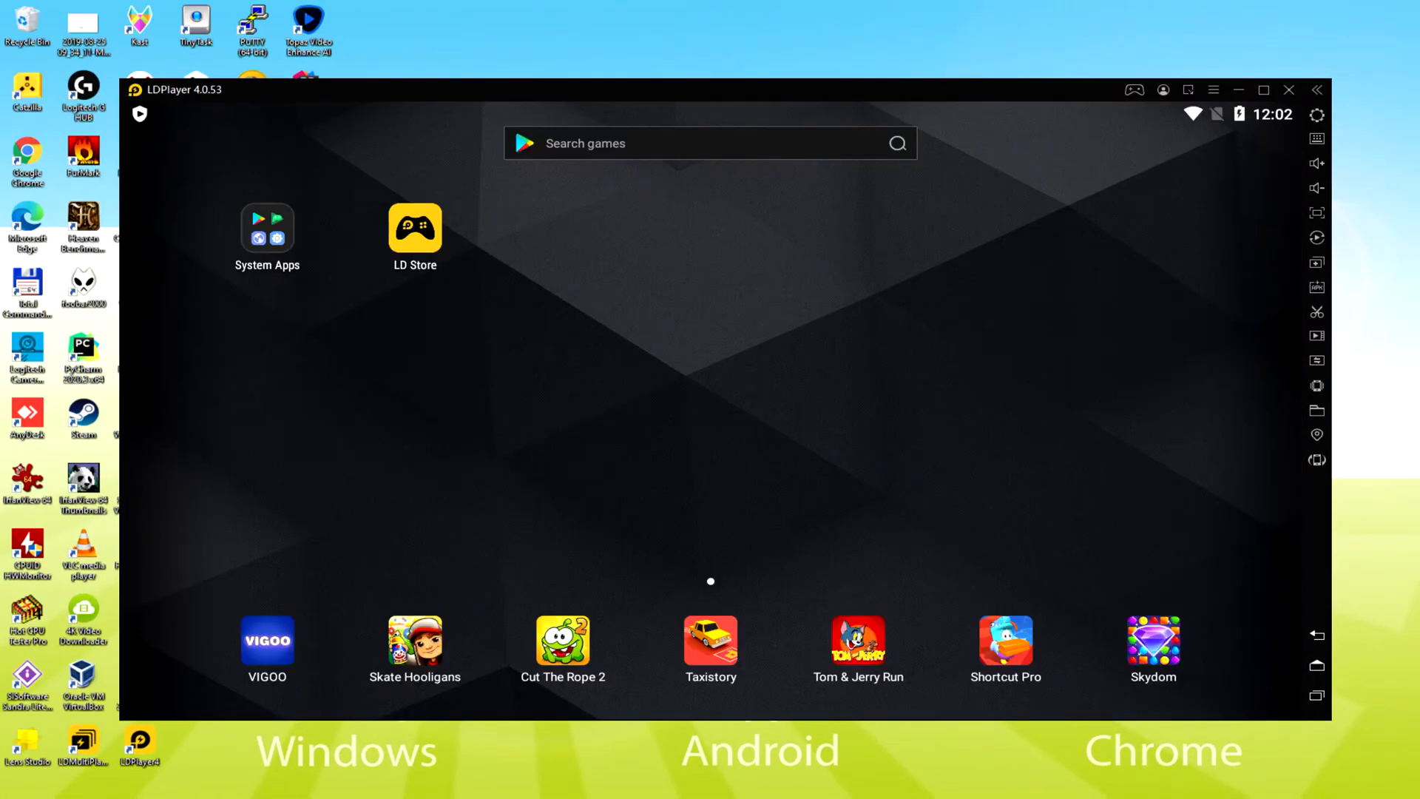
Install Avakin Life - 3D Virtual World from its Google Play page.
click(266, 234)
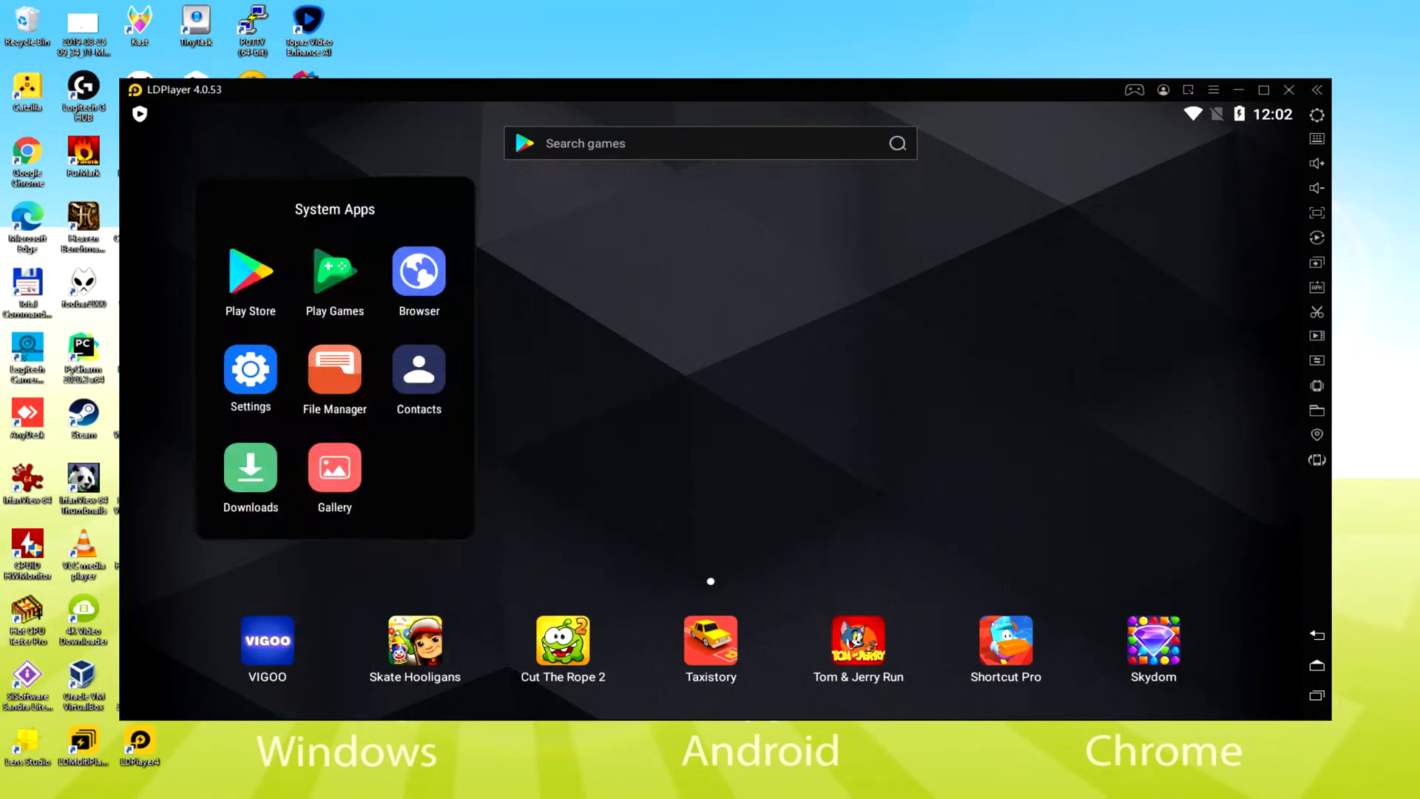
click(251, 278)
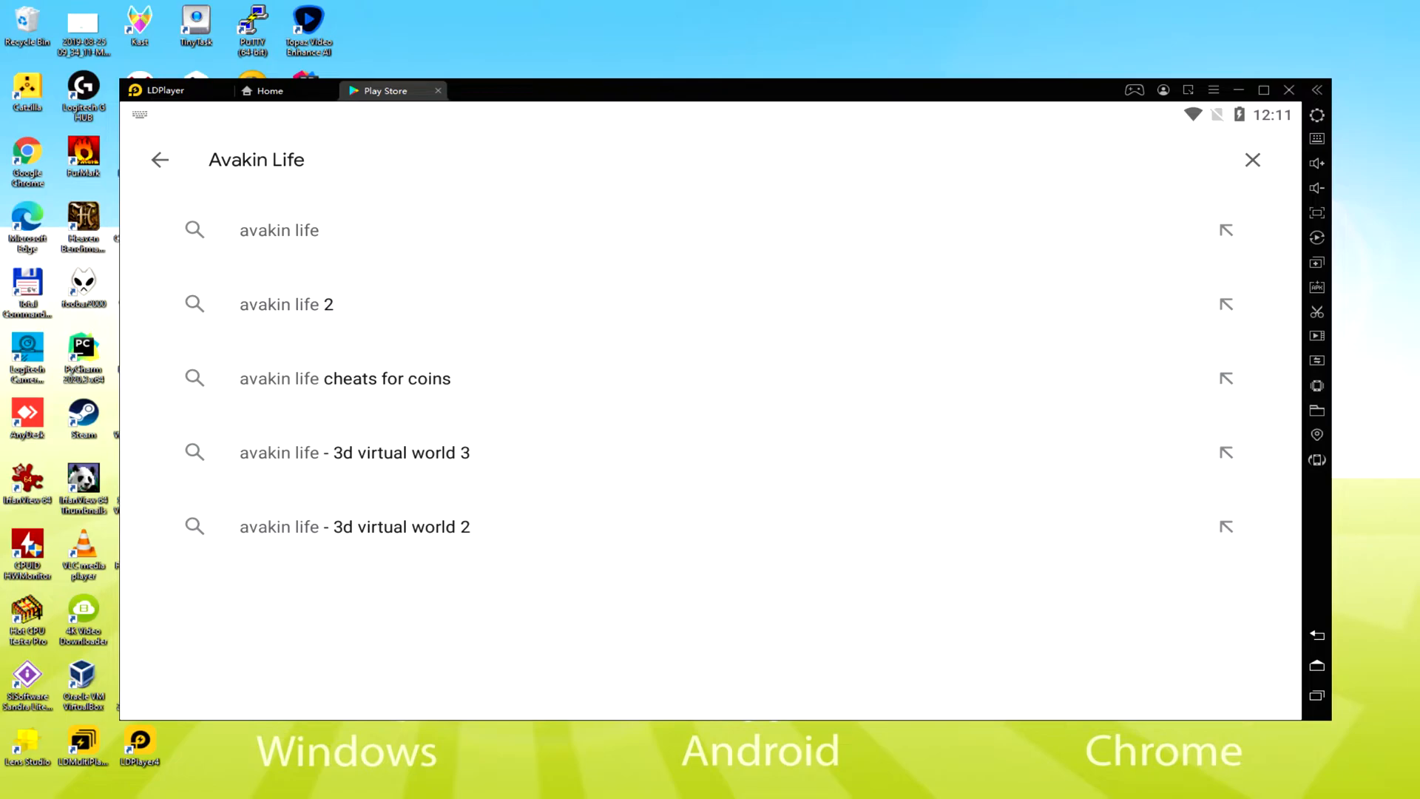
click(321, 230)
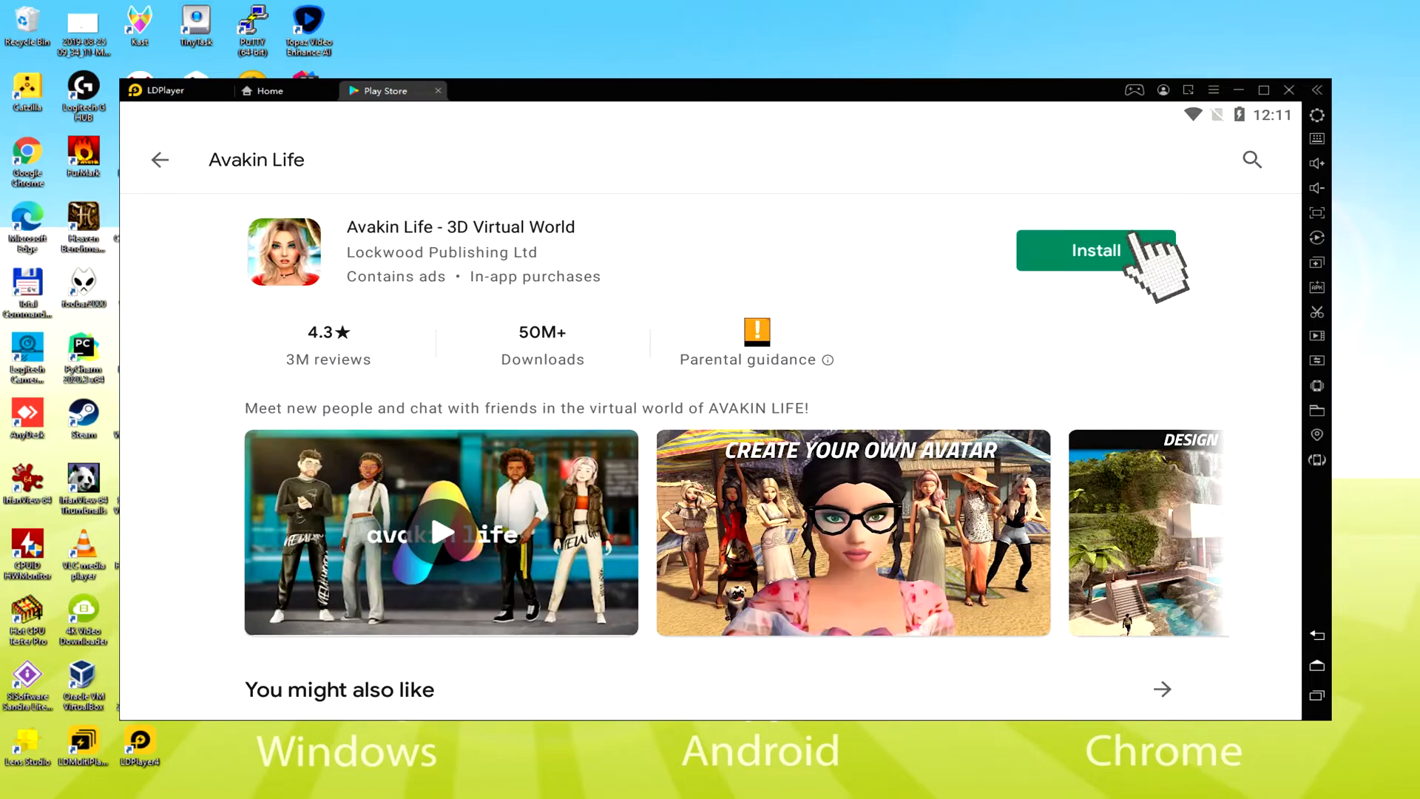
click(1096, 250)
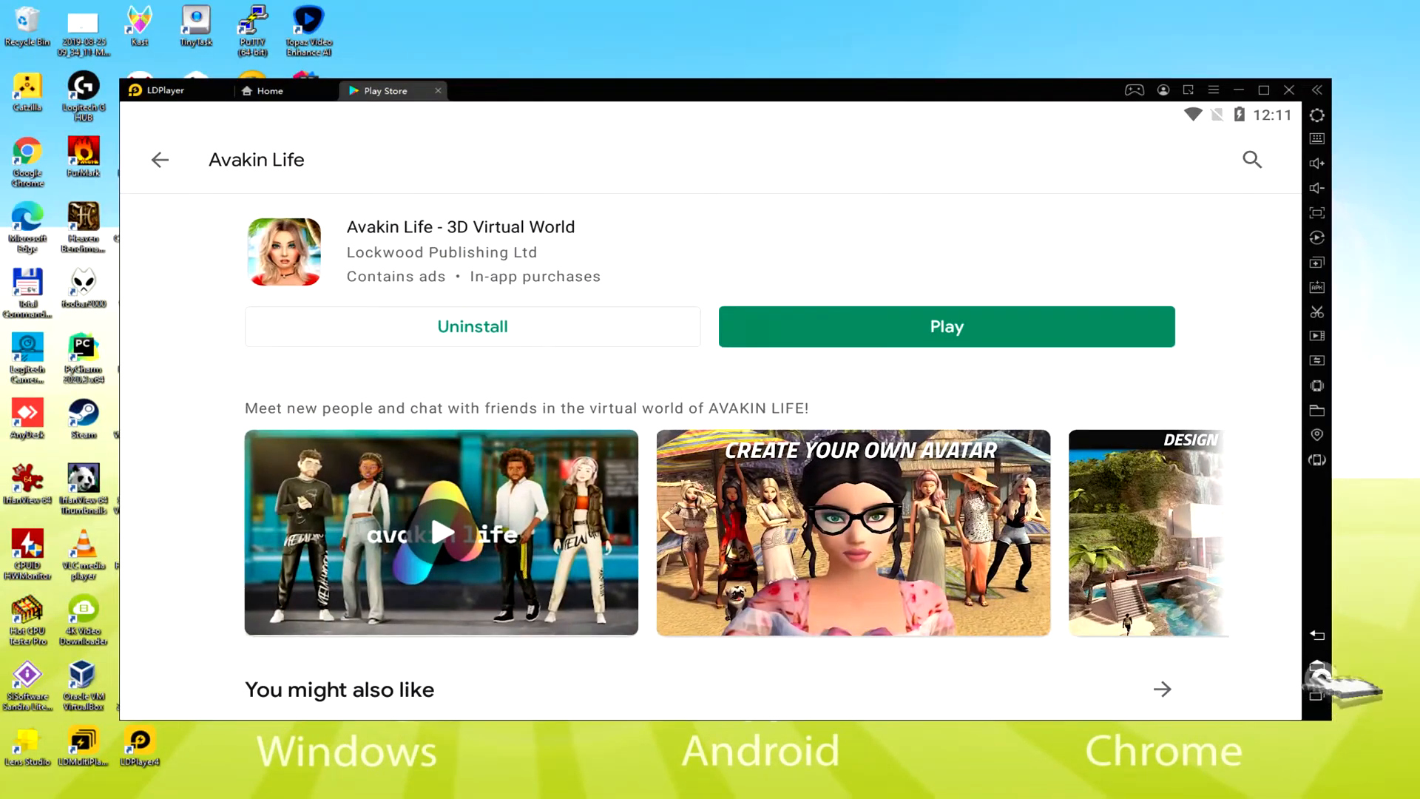
Return to the Android home screen and launch Avakin Life.
click(1317, 664)
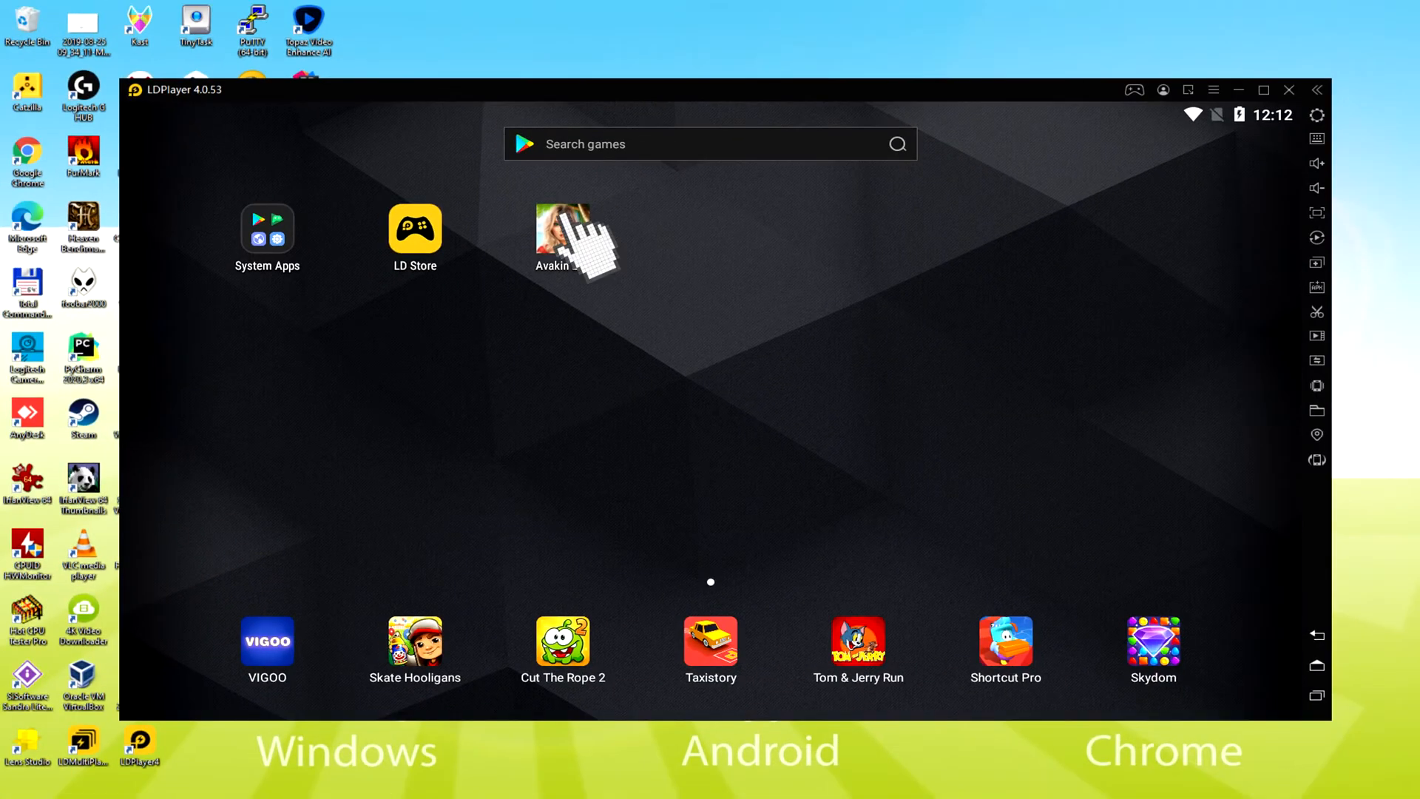
click(564, 236)
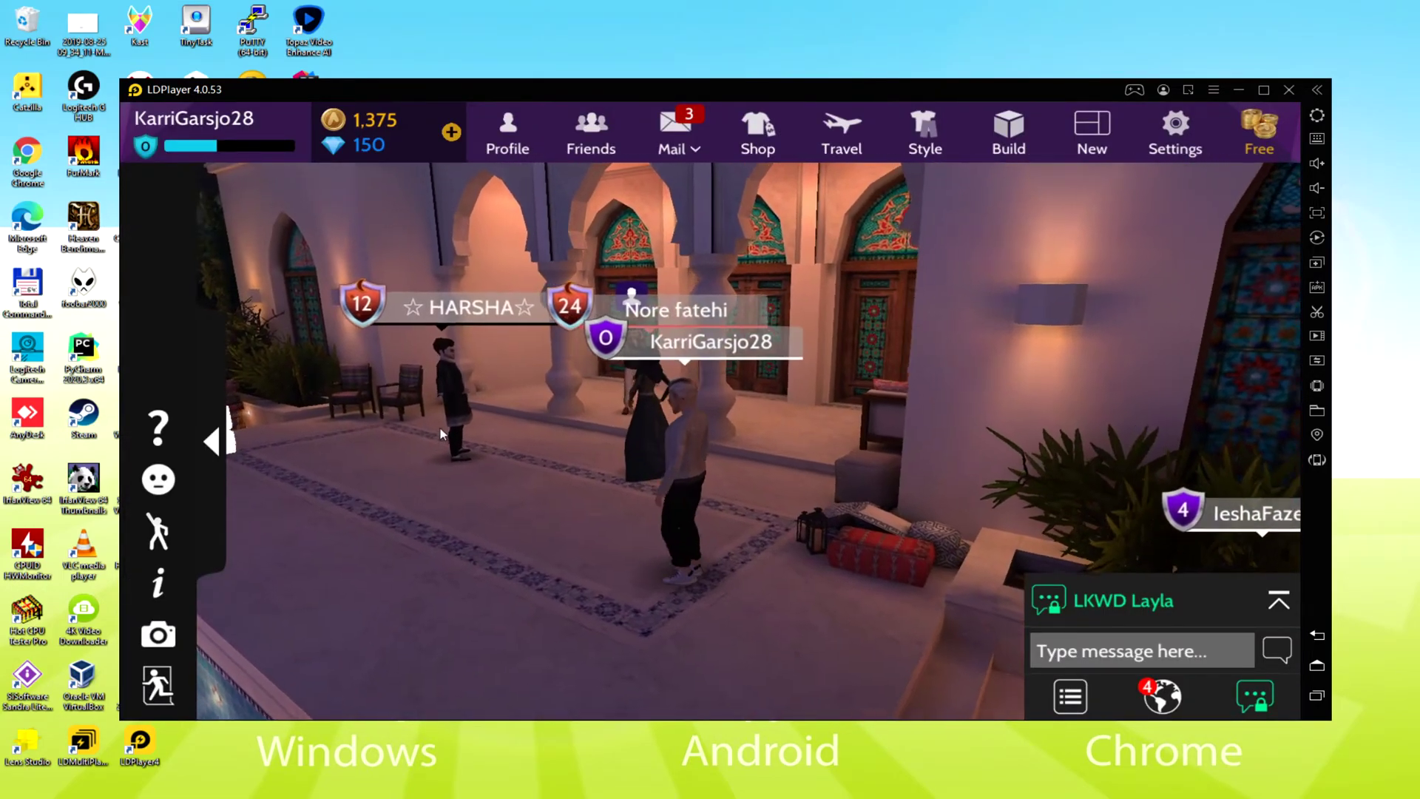
Orbit the camera around the dancing avatar in the plaza.
mouse_move(442, 433)
mouse_down()
mouse_move(333, 389)
mouse_move(630, 401)
mouse_move(548, 387)
mouse_up()
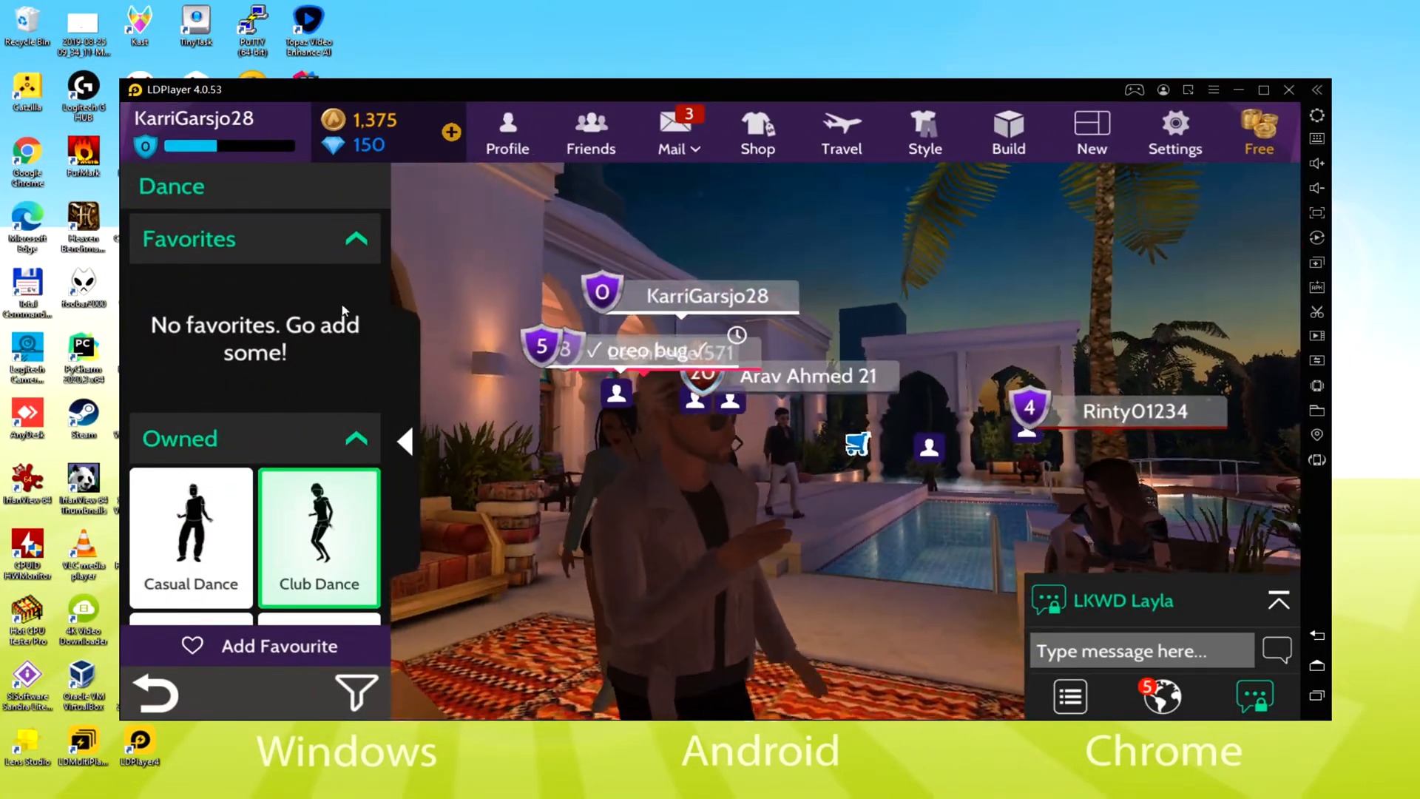
drag(897, 422, 756, 503)
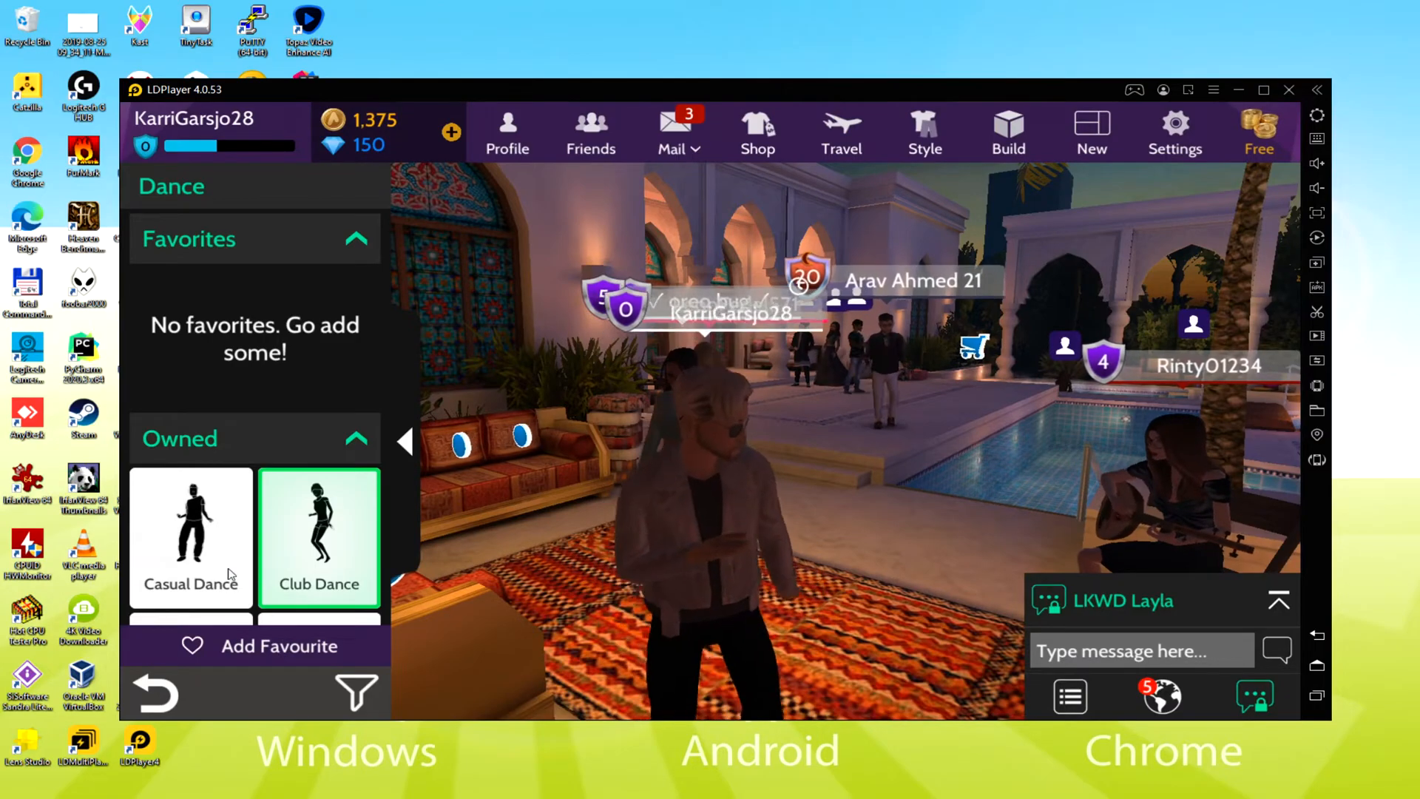
Switch the avatar to the Rock and Roll Twist and rotate the view around the pool.
click(191, 534)
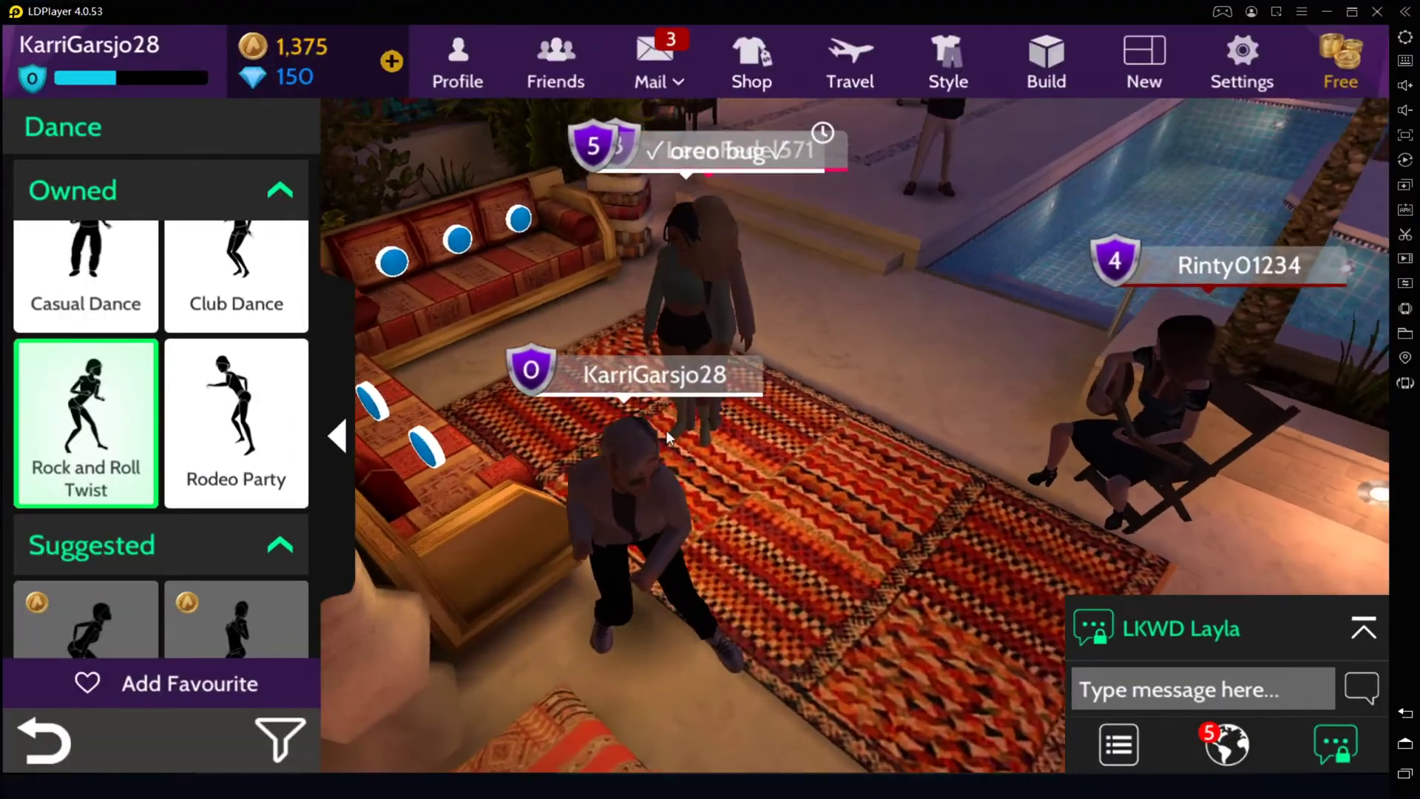
drag(666, 429, 946, 280)
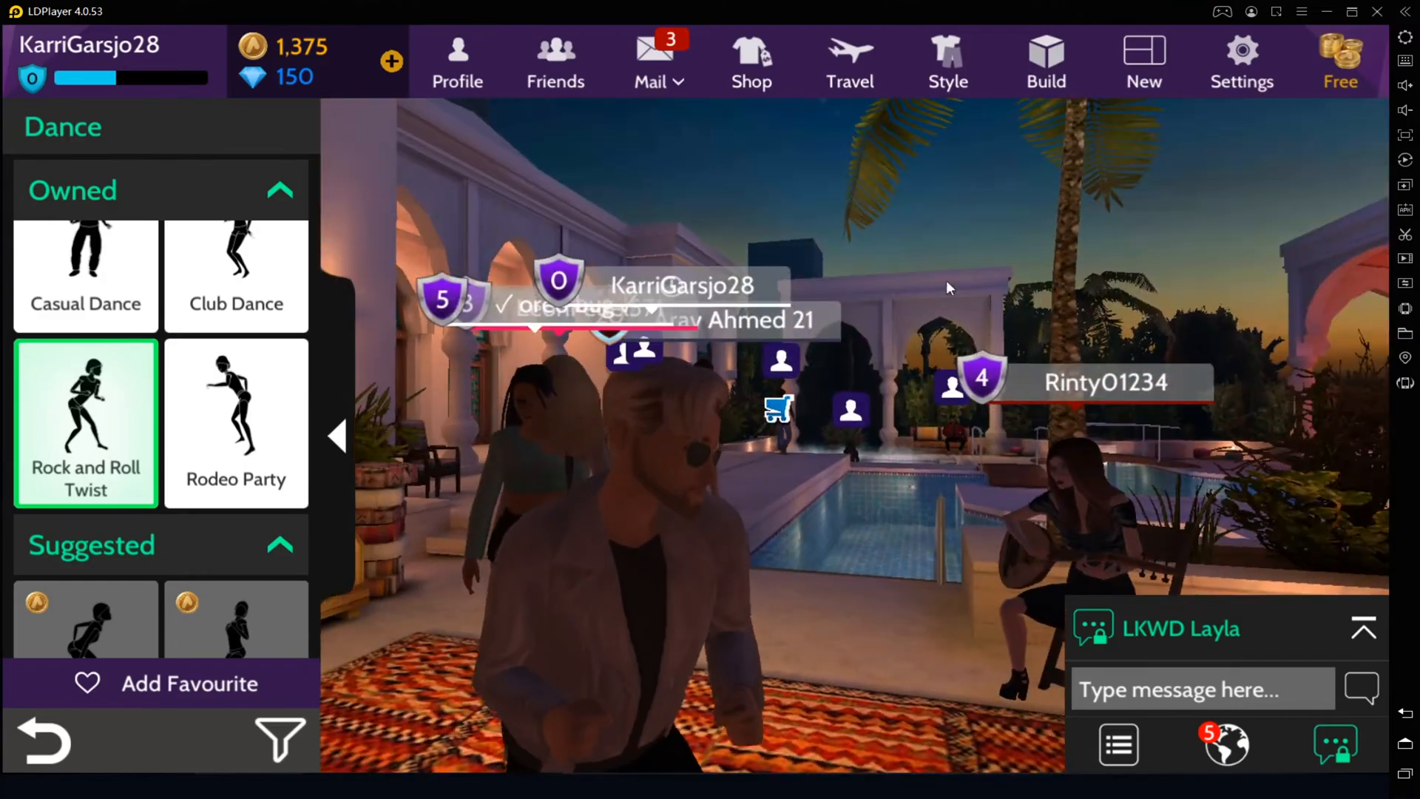
drag(934, 428, 965, 429)
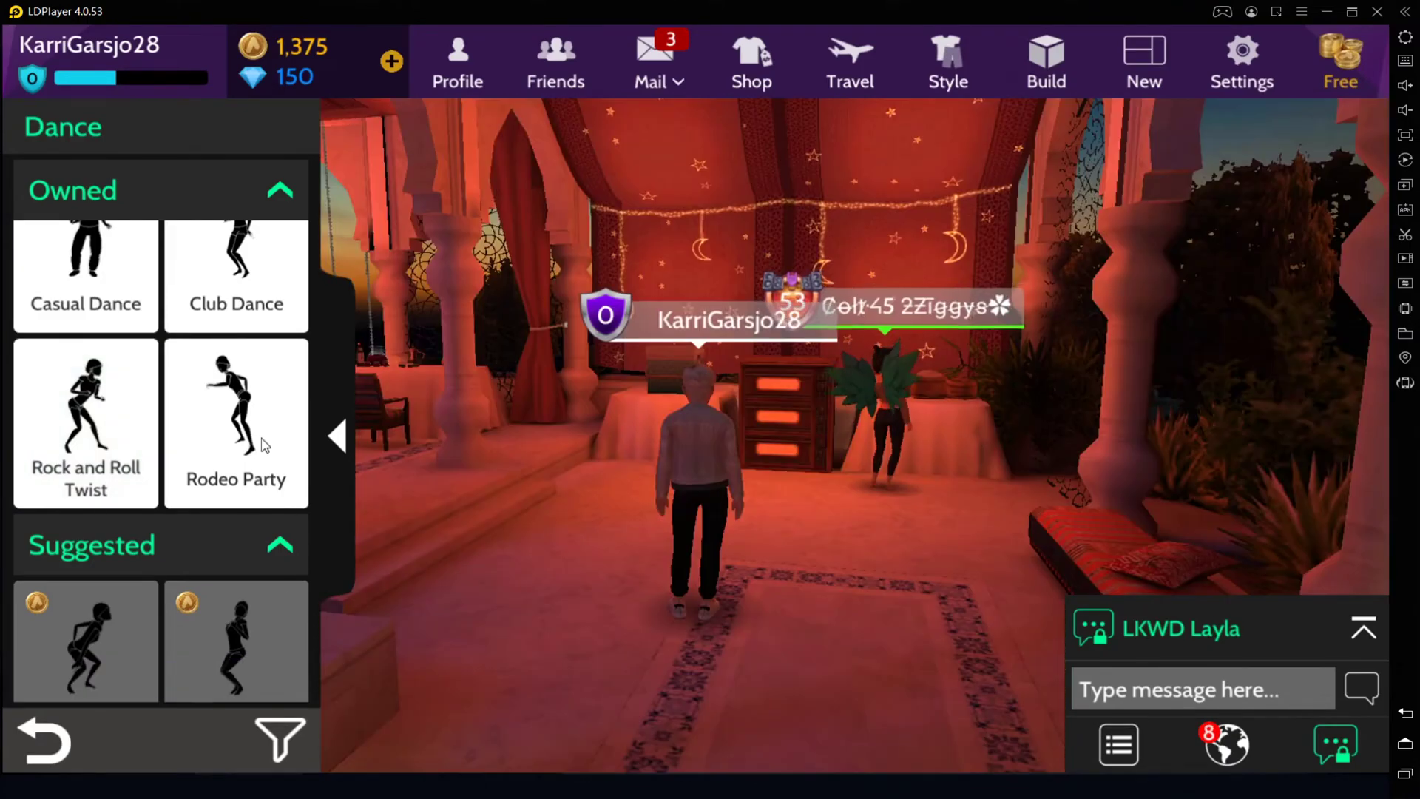
Start the Rodeo Party dance and orbit the camera around the dancing avatar.
click(283, 505)
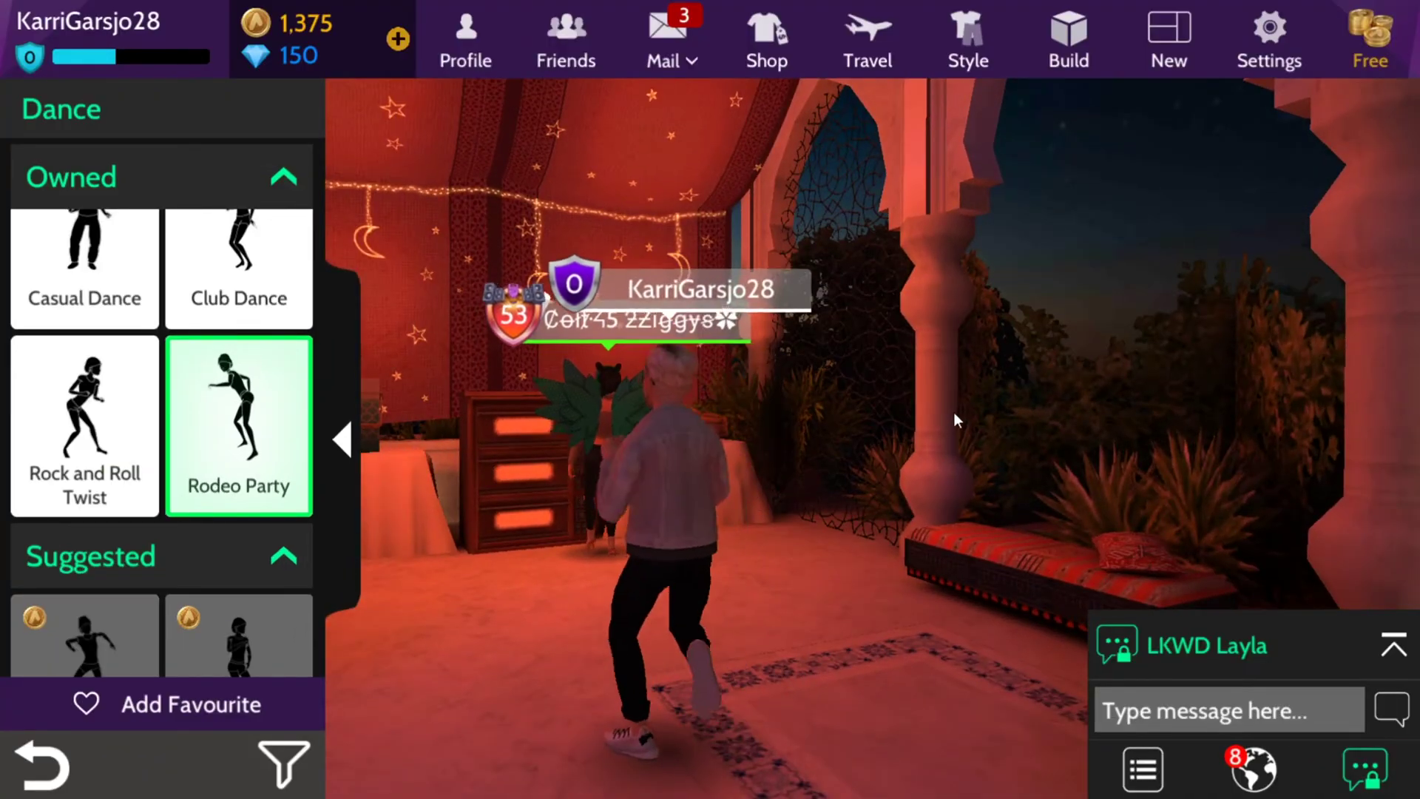
drag(954, 412, 886, 395)
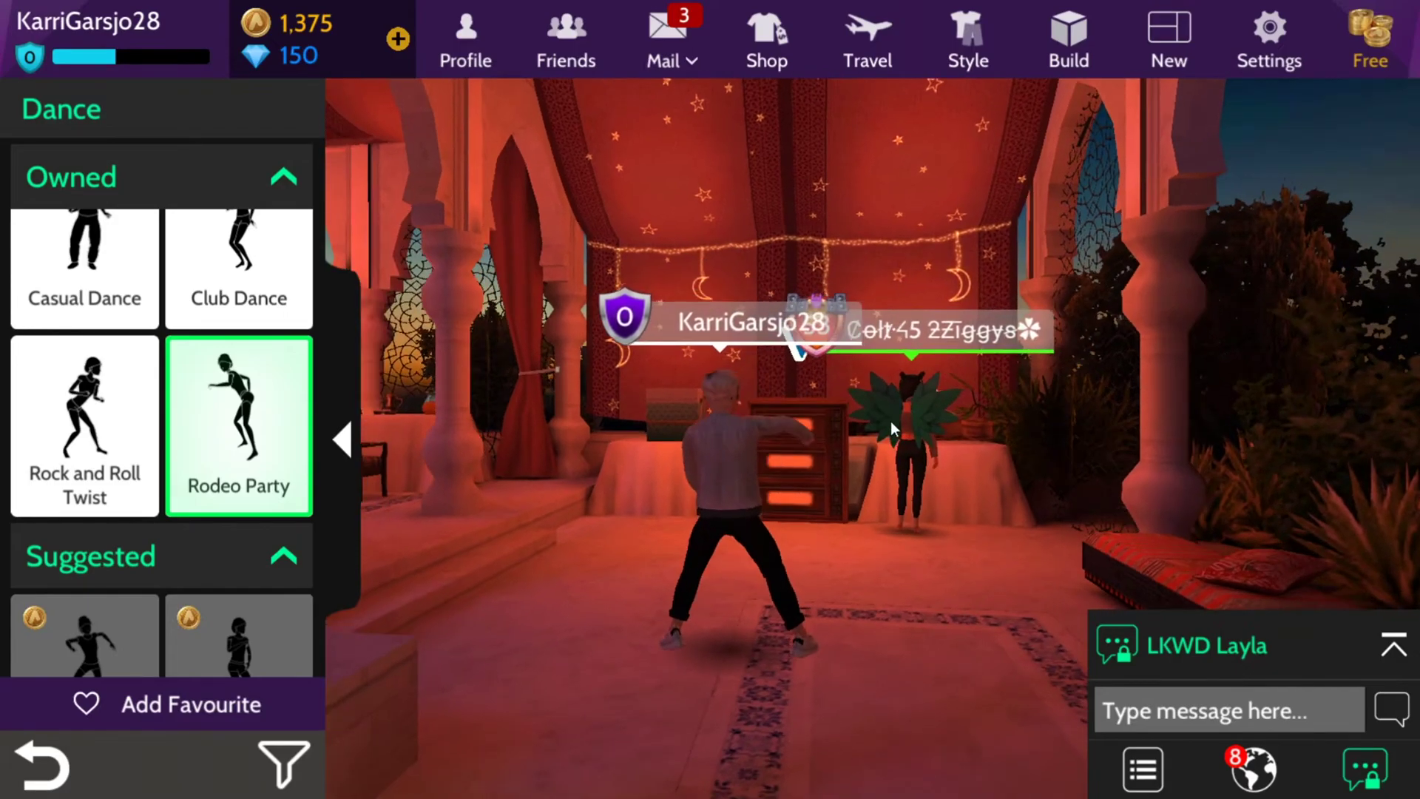
drag(891, 421, 476, 416)
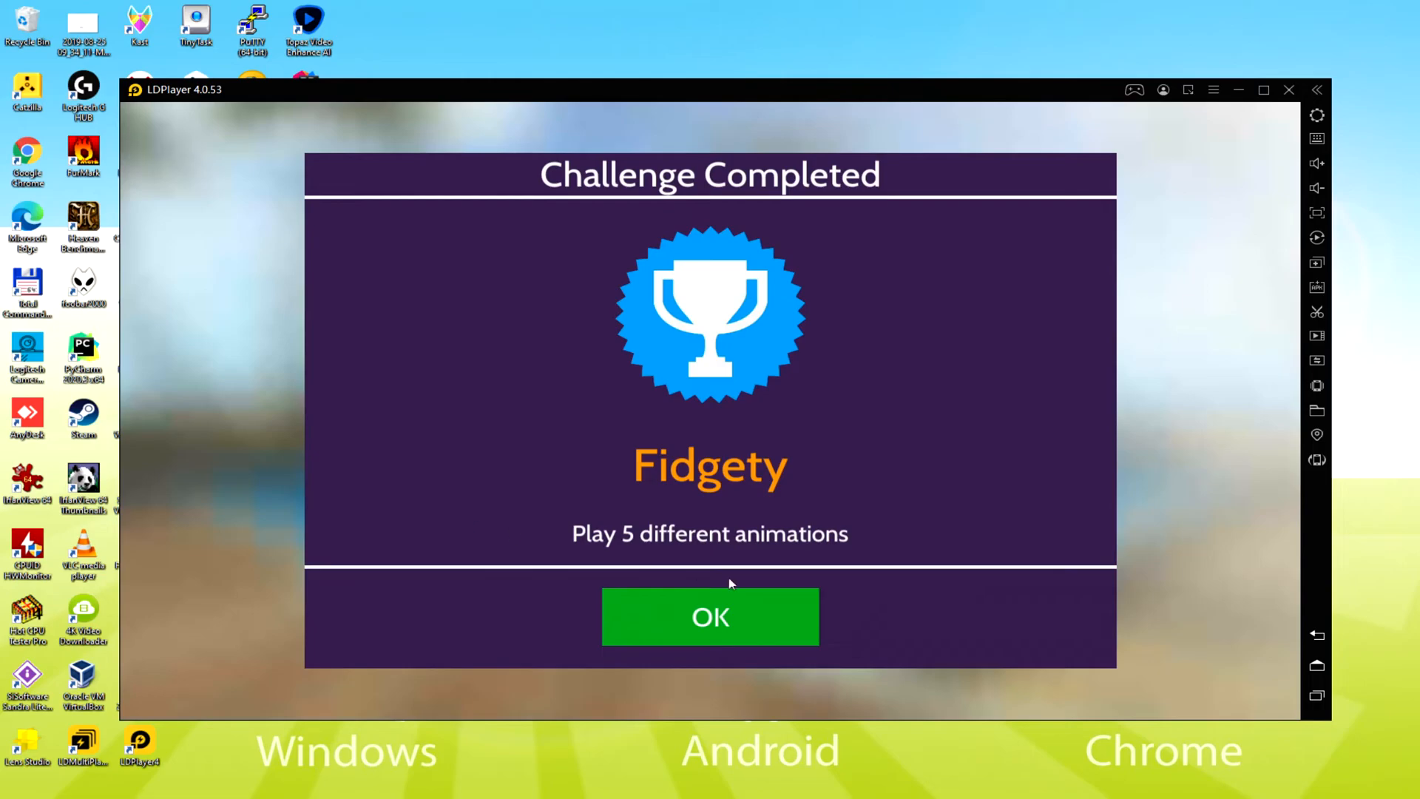
Dismiss the Fidgety challenge notice and strike the Hero pose while circling the avatars.
click(745, 603)
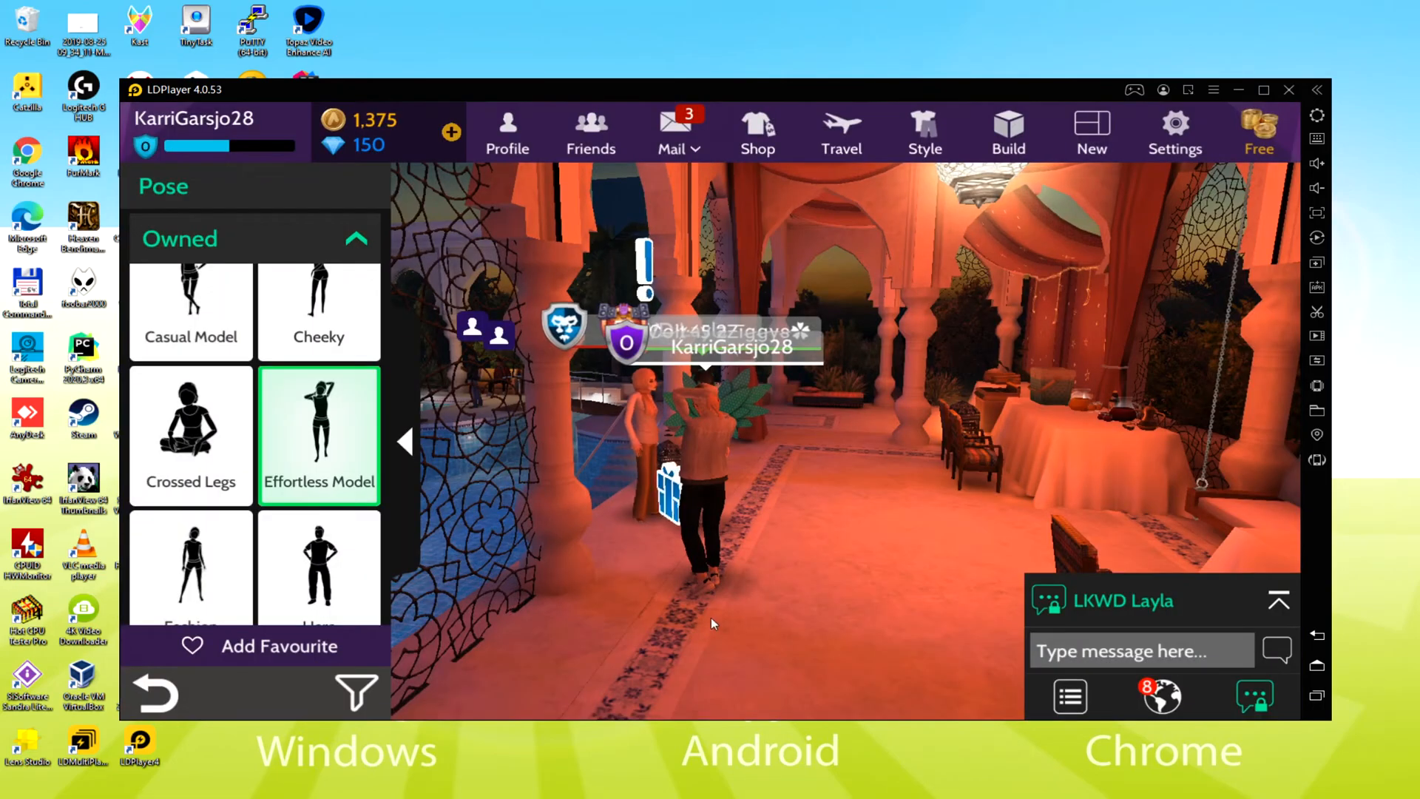
drag(777, 499, 554, 499)
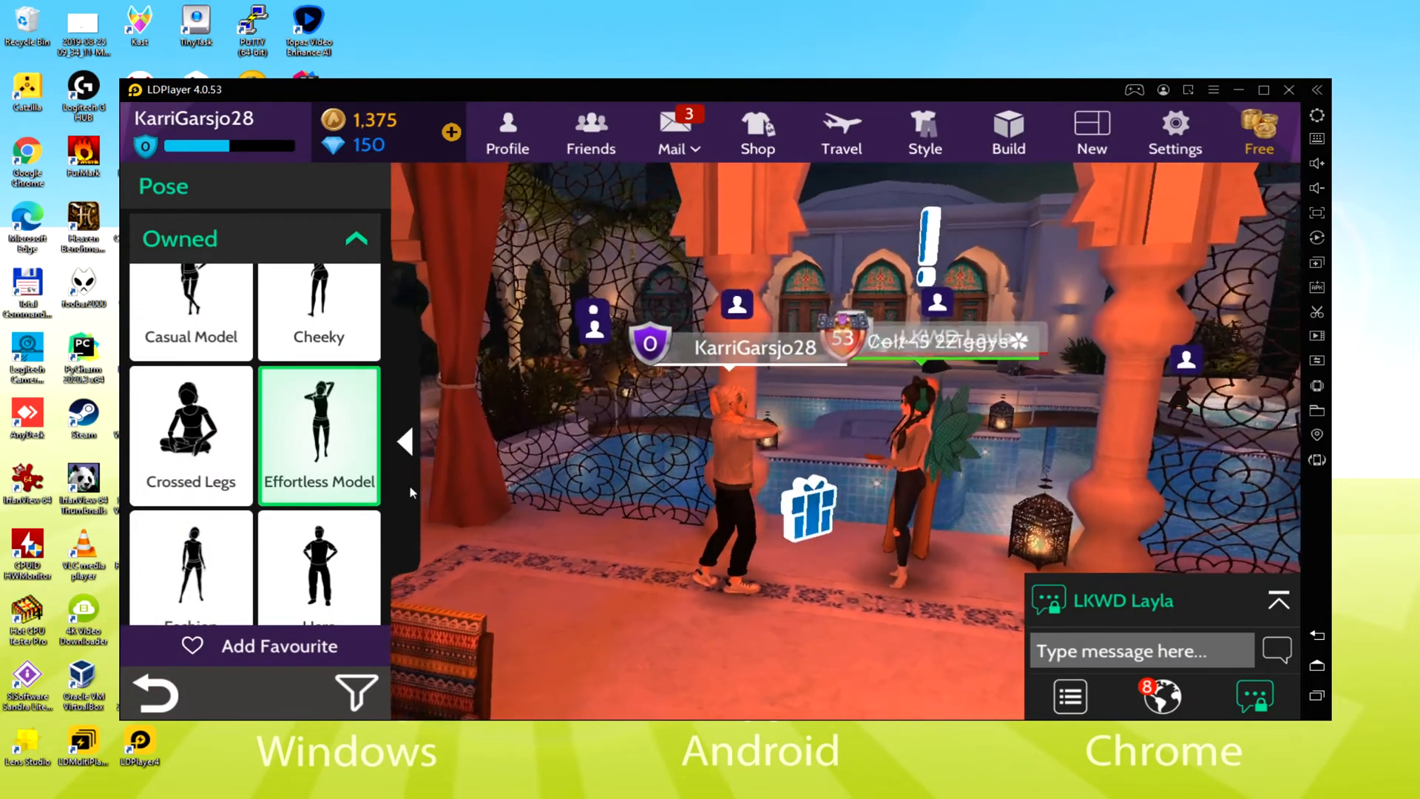
drag(887, 500, 666, 499)
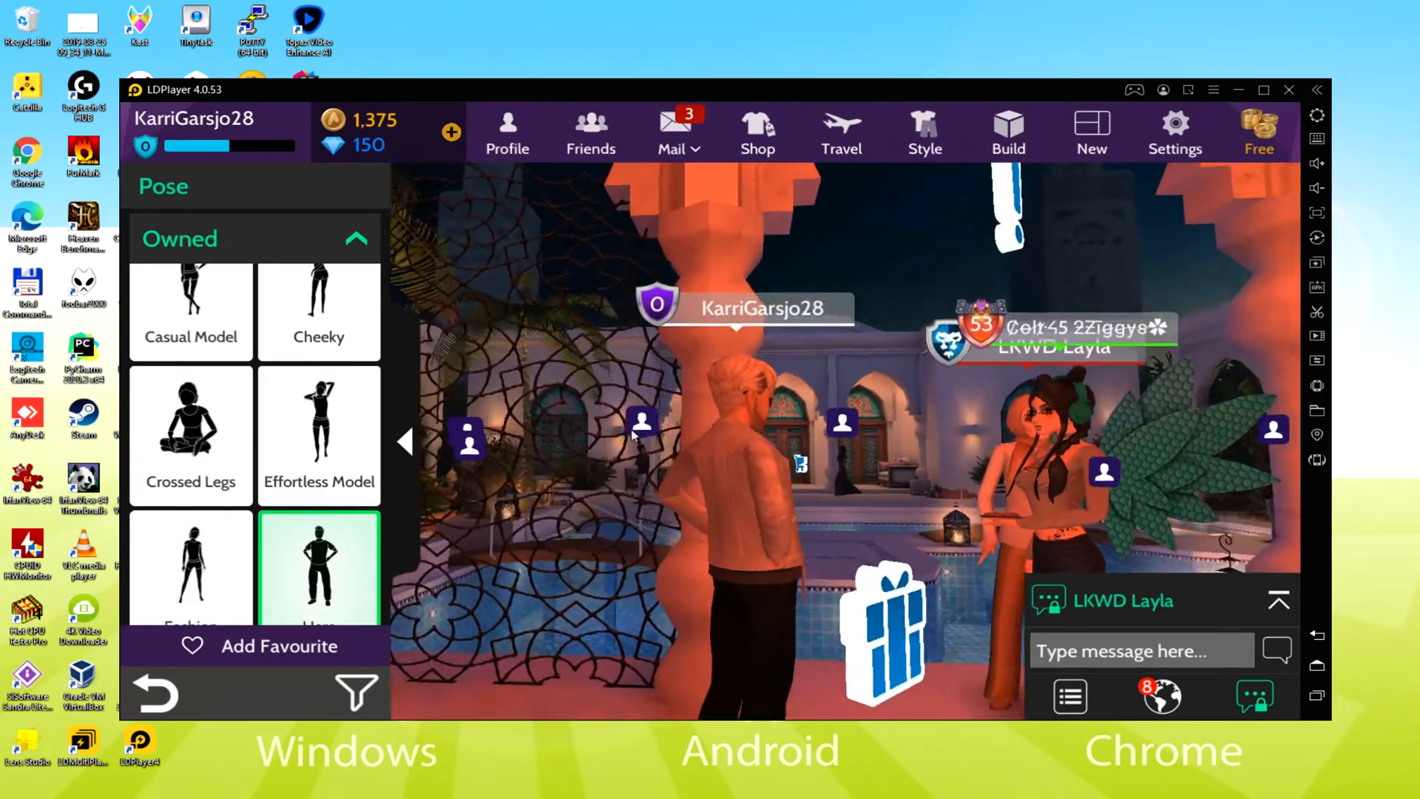
click(319, 566)
drag(591, 433, 624, 435)
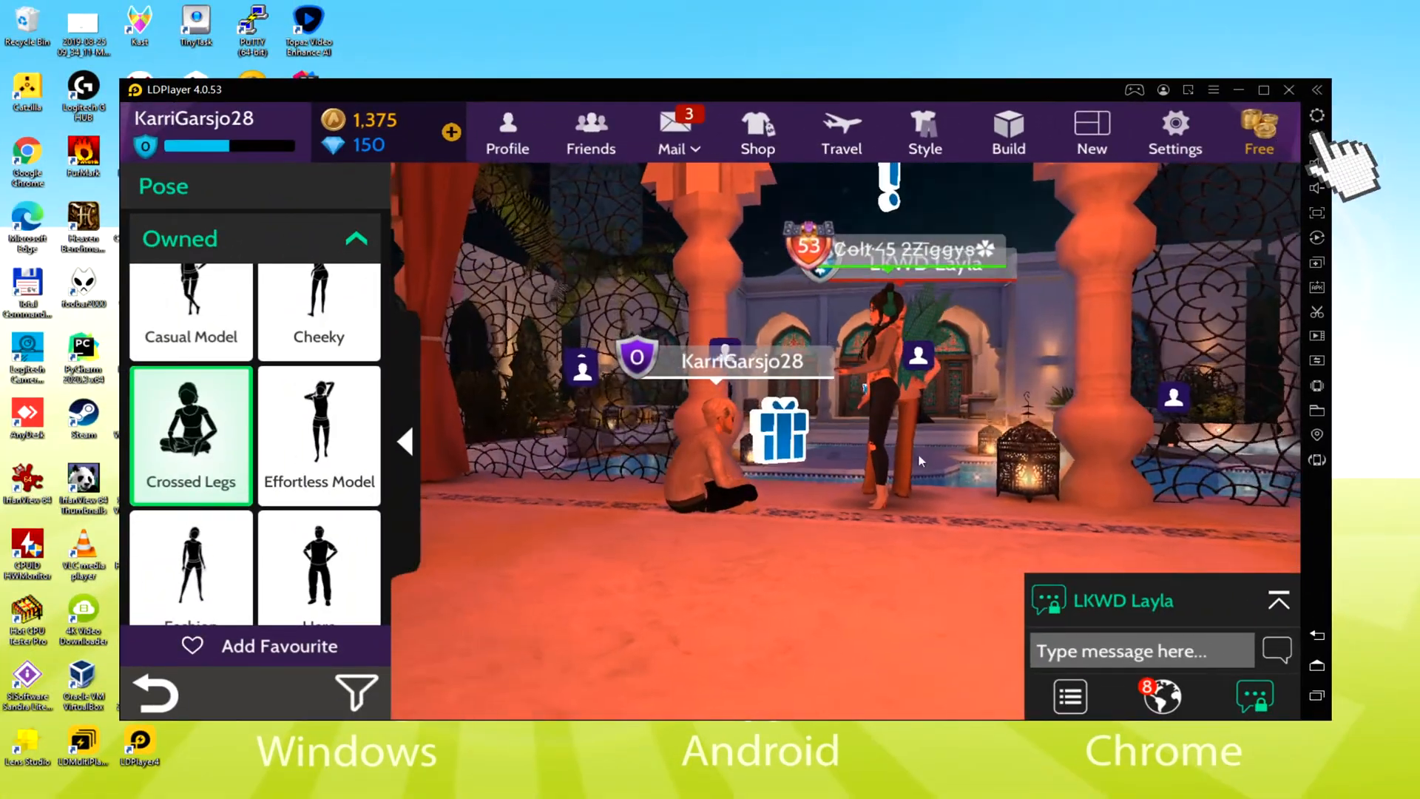
View the keyboard mapping panel, then switch the avatar through Fashion to the Hero pose.
click(1317, 115)
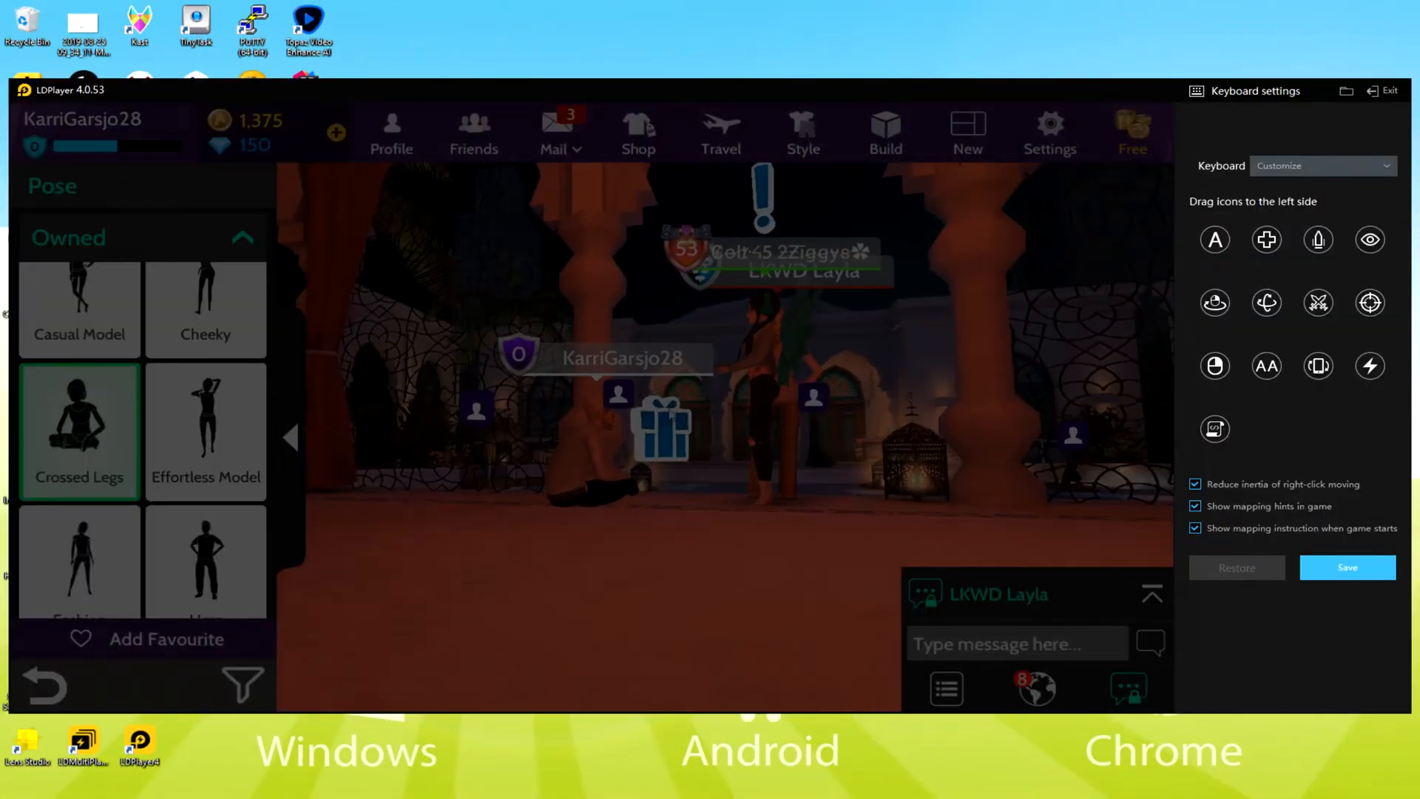
click(80, 560)
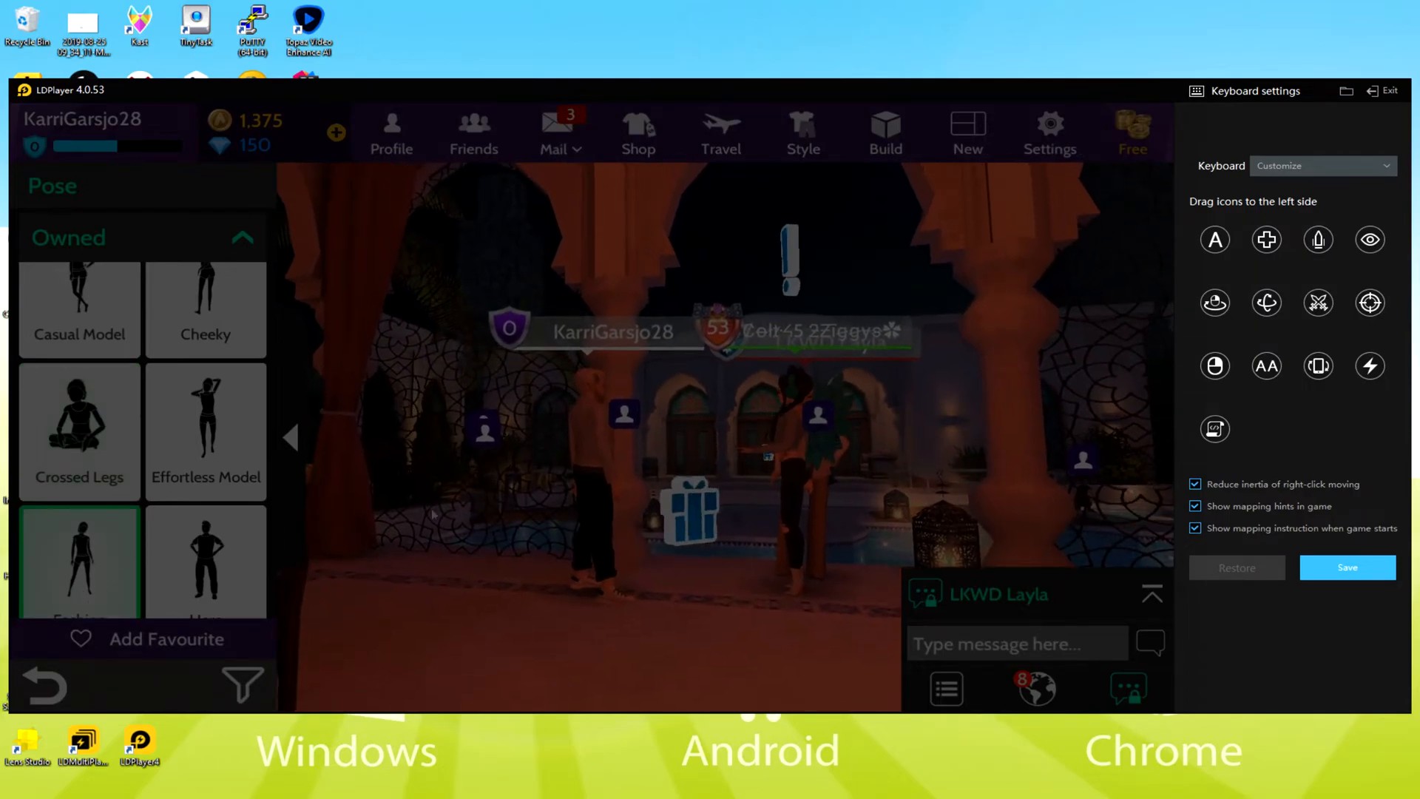
scroll(128, 532, down, 3)
scroll(167, 522, up, 2)
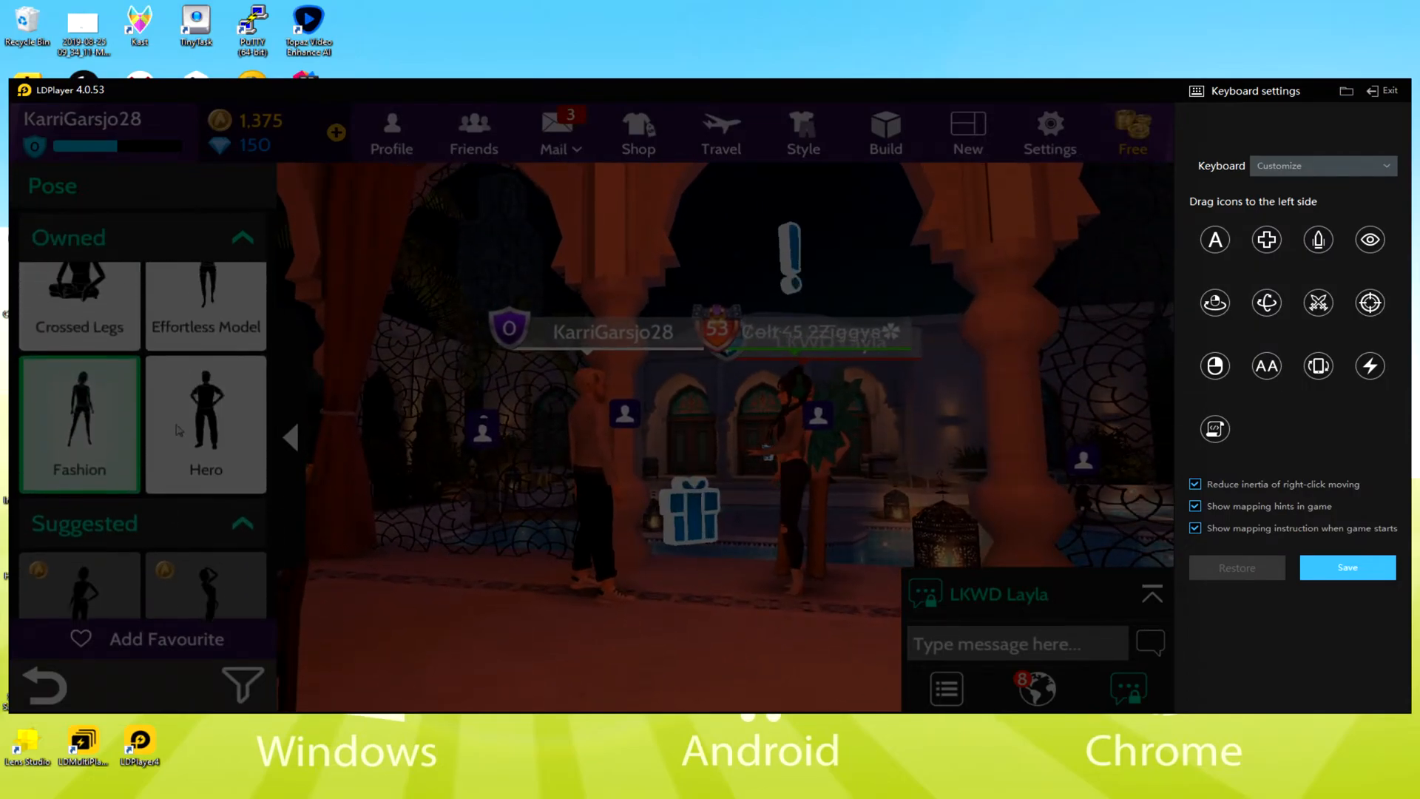
click(214, 519)
drag(658, 533, 439, 520)
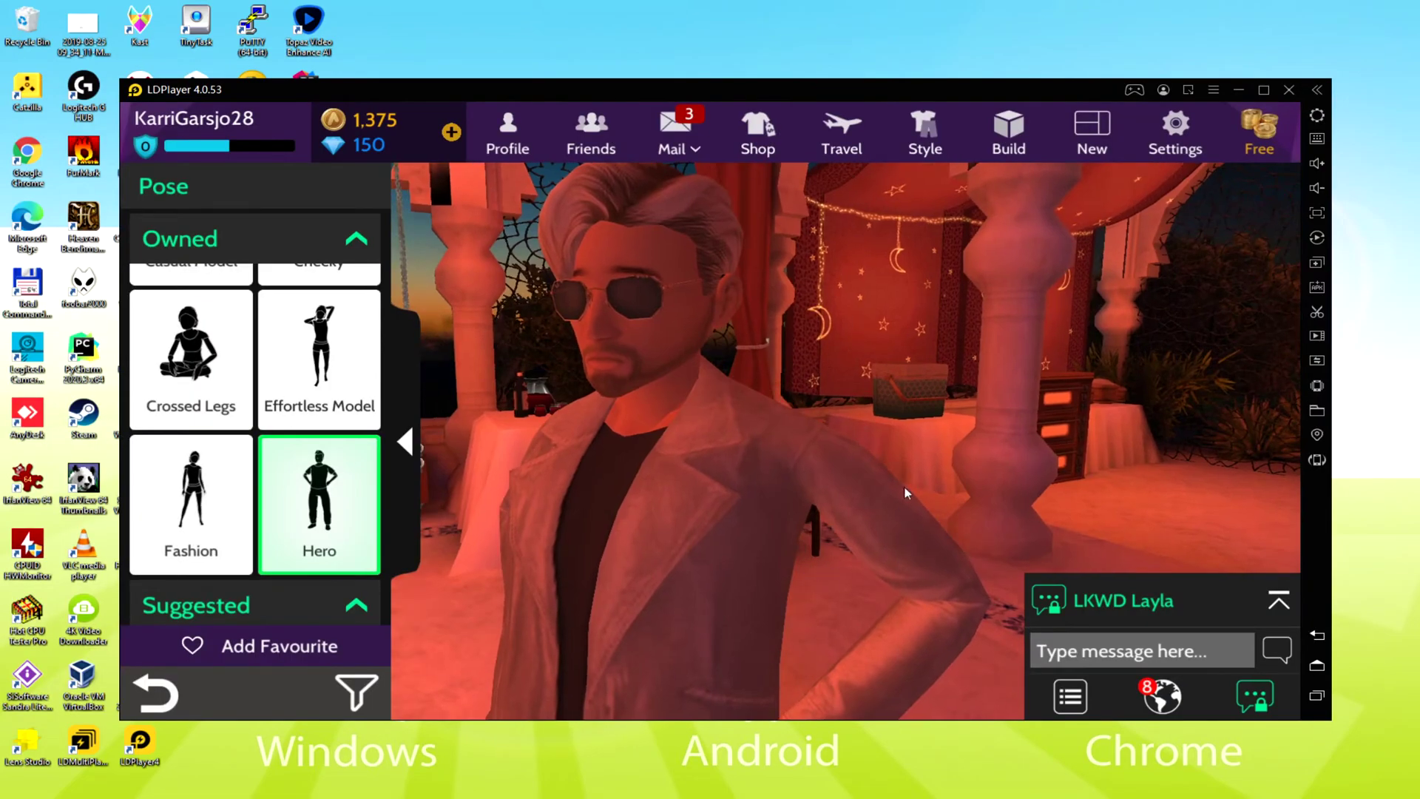
mouse_move(808, 566)
mouse_down()
mouse_move(1126, 385)
mouse_move(1006, 505)
mouse_move(1002, 538)
mouse_move(651, 265)
mouse_up()
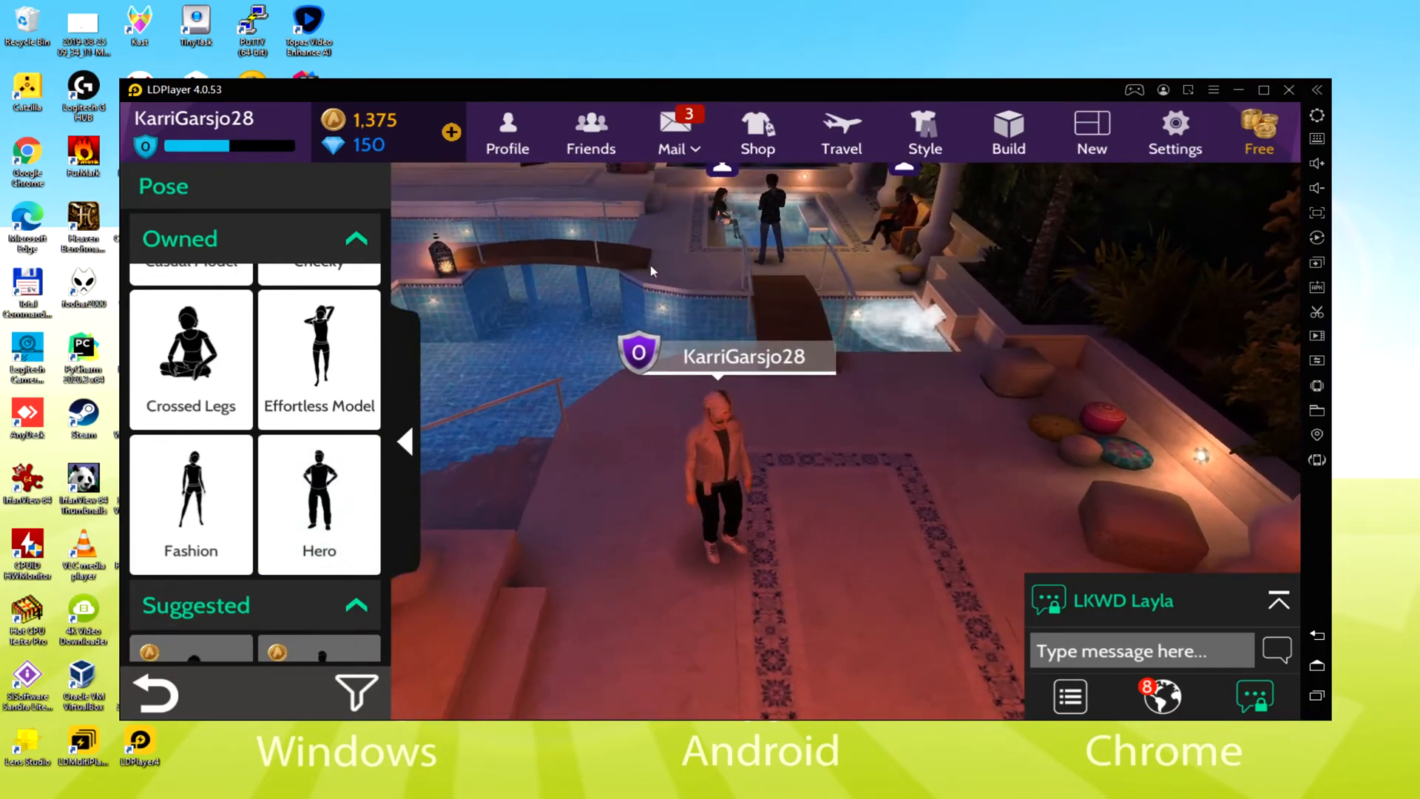
Walk the avatar down the stairs and into the pool.
click(585, 305)
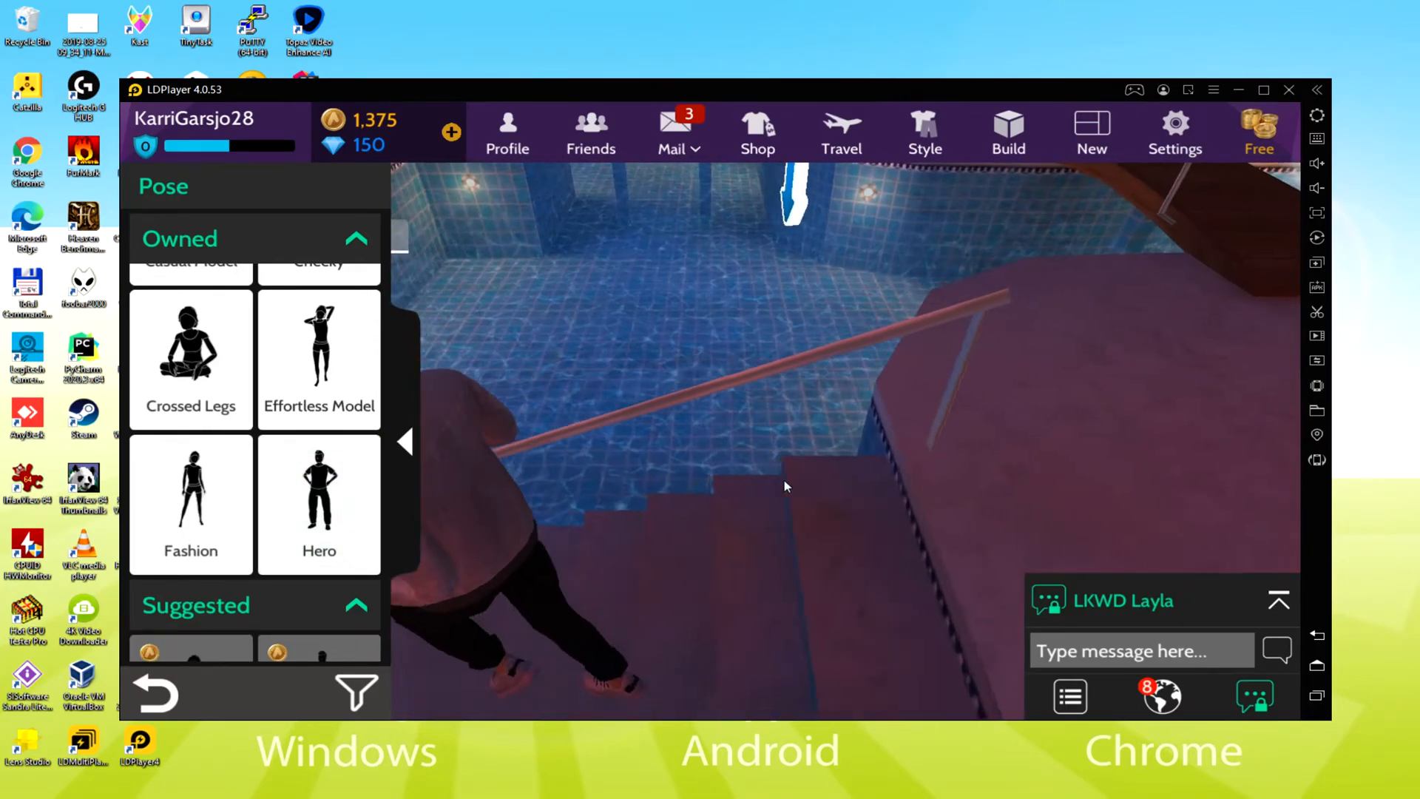
click(785, 480)
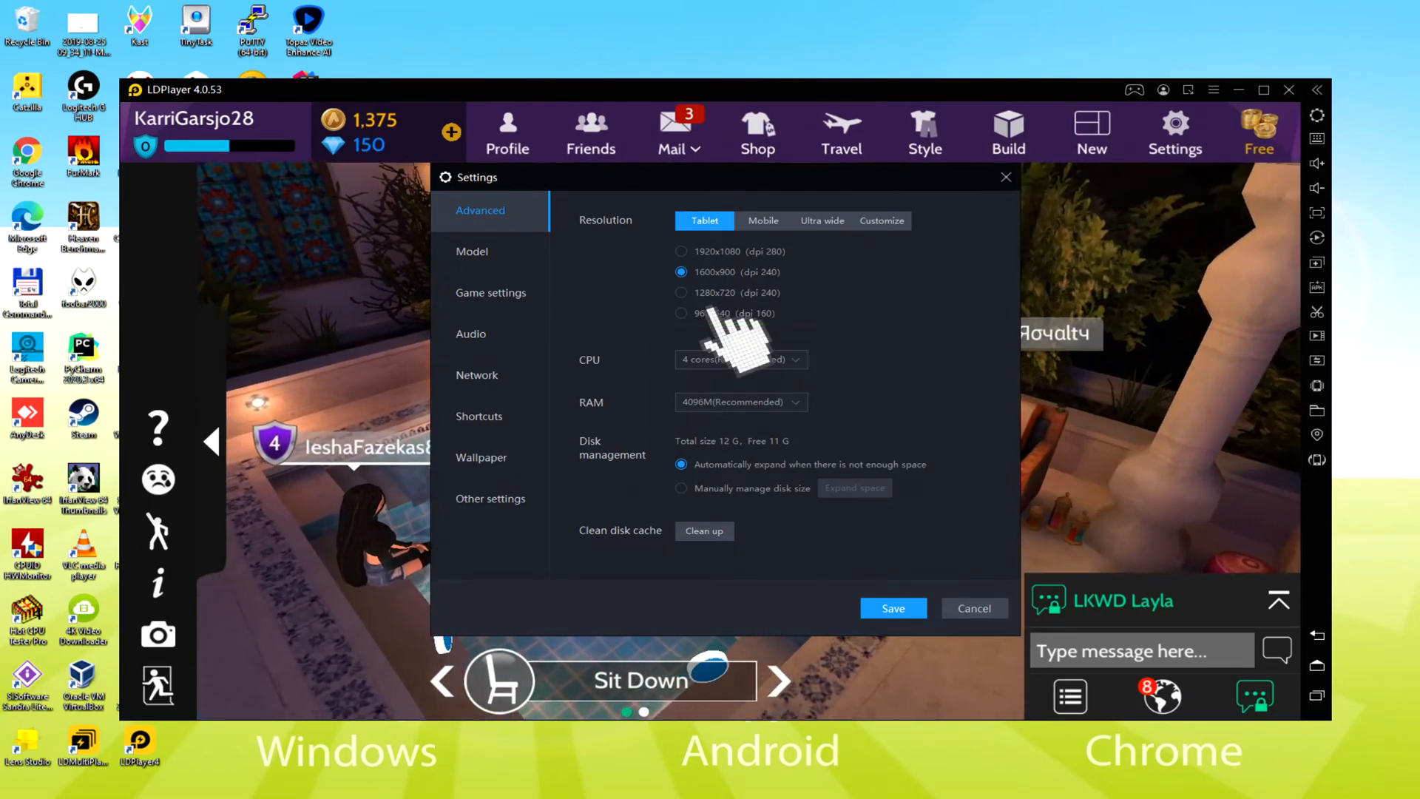
Choose the 960x540 (dpi 160) tablet resolution in Advanced settings.
click(681, 314)
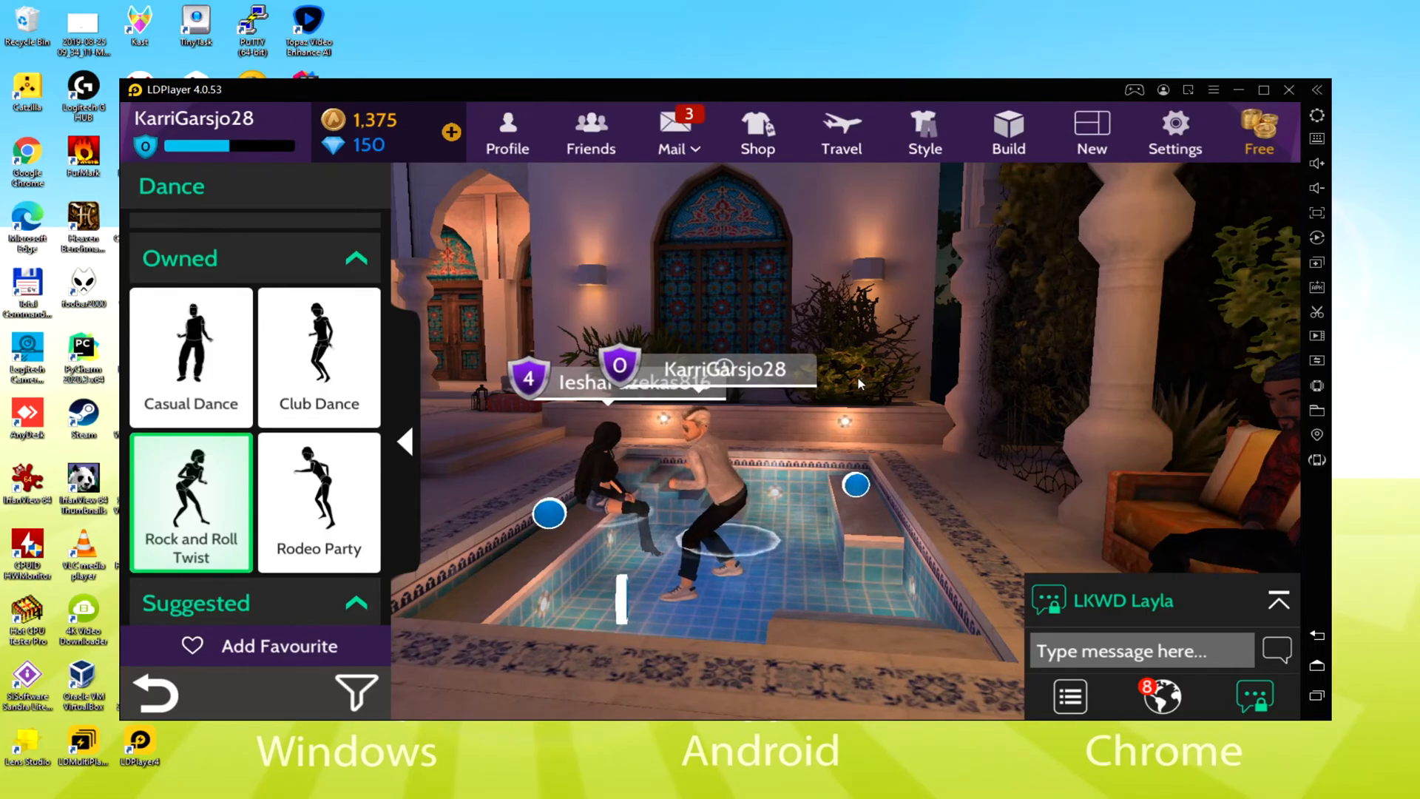
Circle the camera around the pool and up toward the night sky.
mouse_move(730, 434)
mouse_down()
mouse_move(486, 427)
mouse_move(783, 419)
mouse_move(847, 444)
mouse_up()
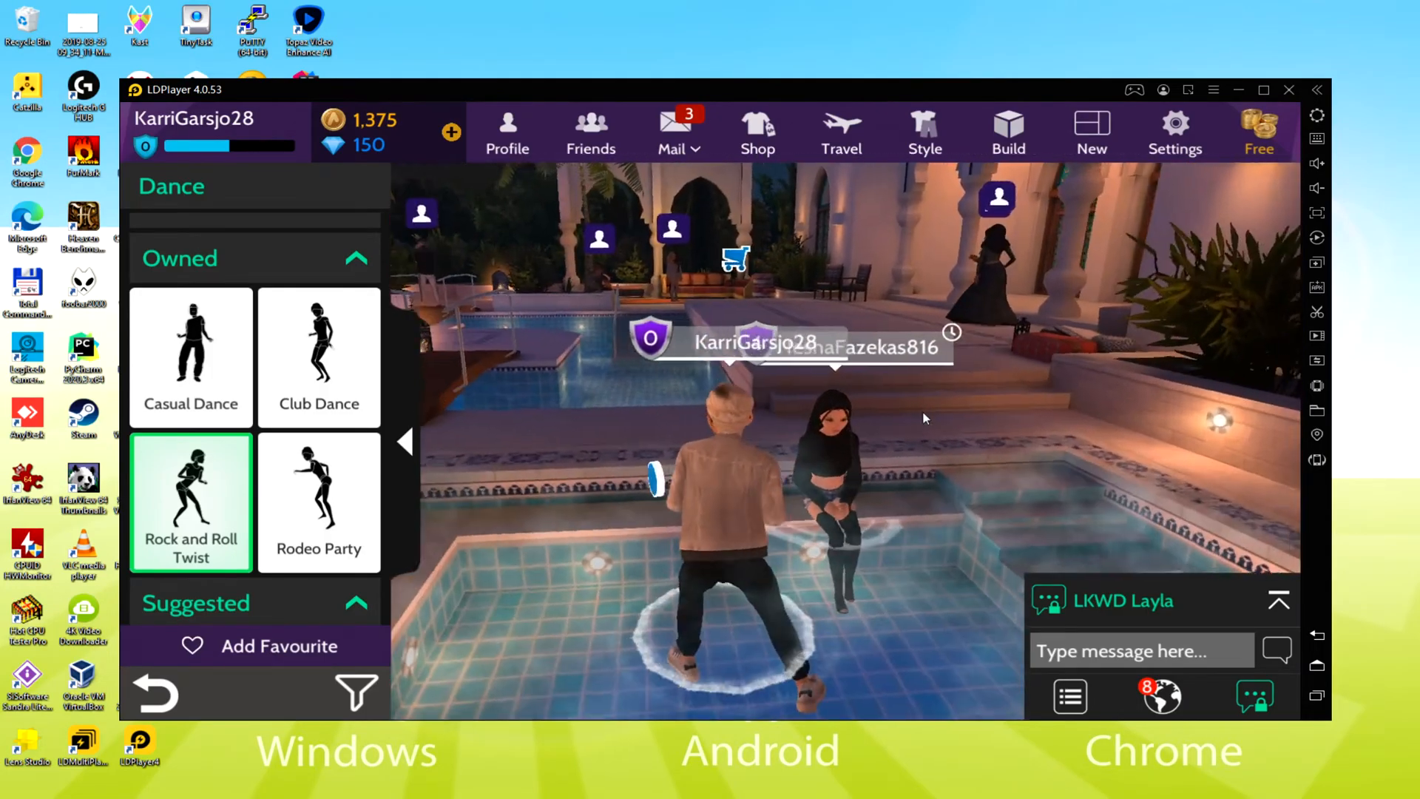
drag(929, 405, 877, 356)
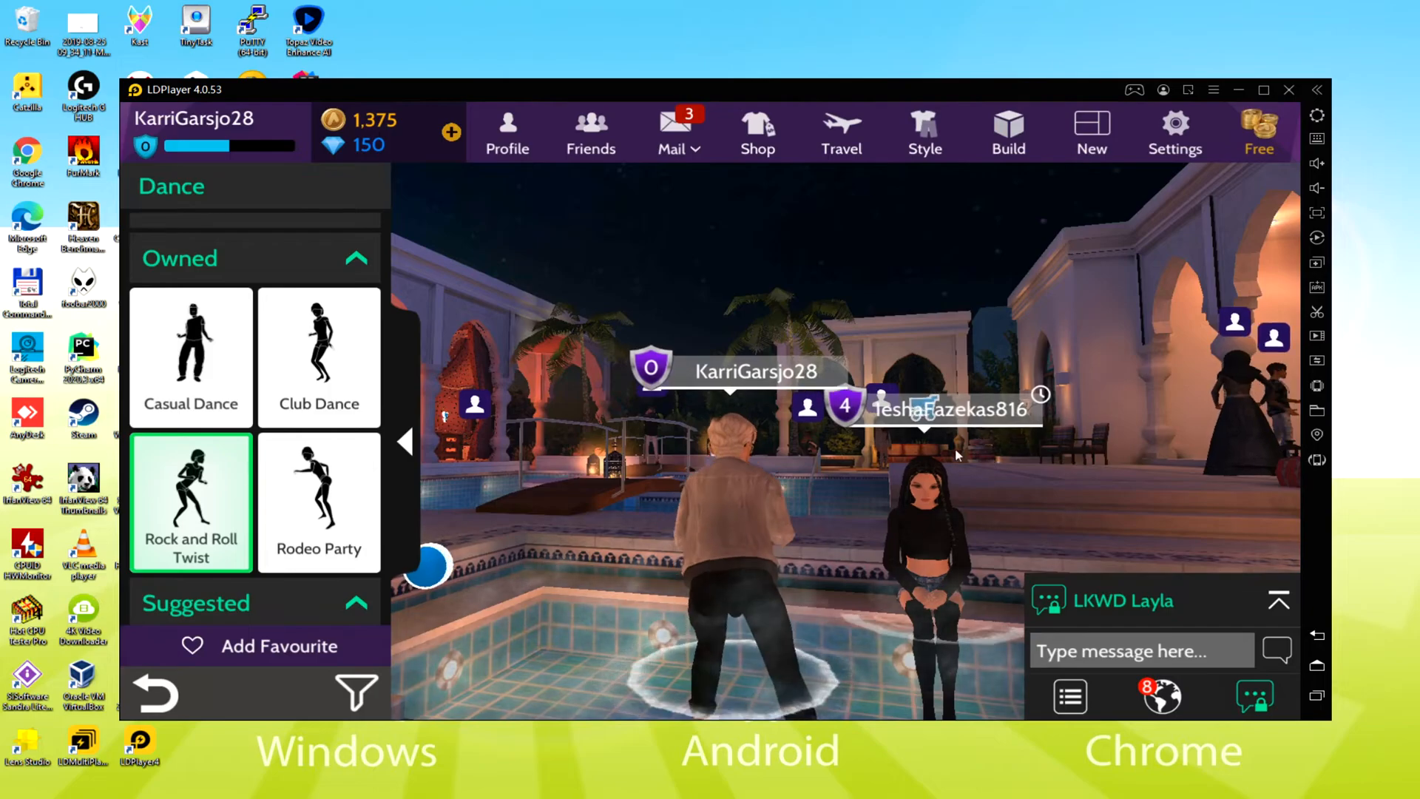
mouse_move(957, 452)
mouse_down()
mouse_move(826, 423)
mouse_move(952, 437)
mouse_up()
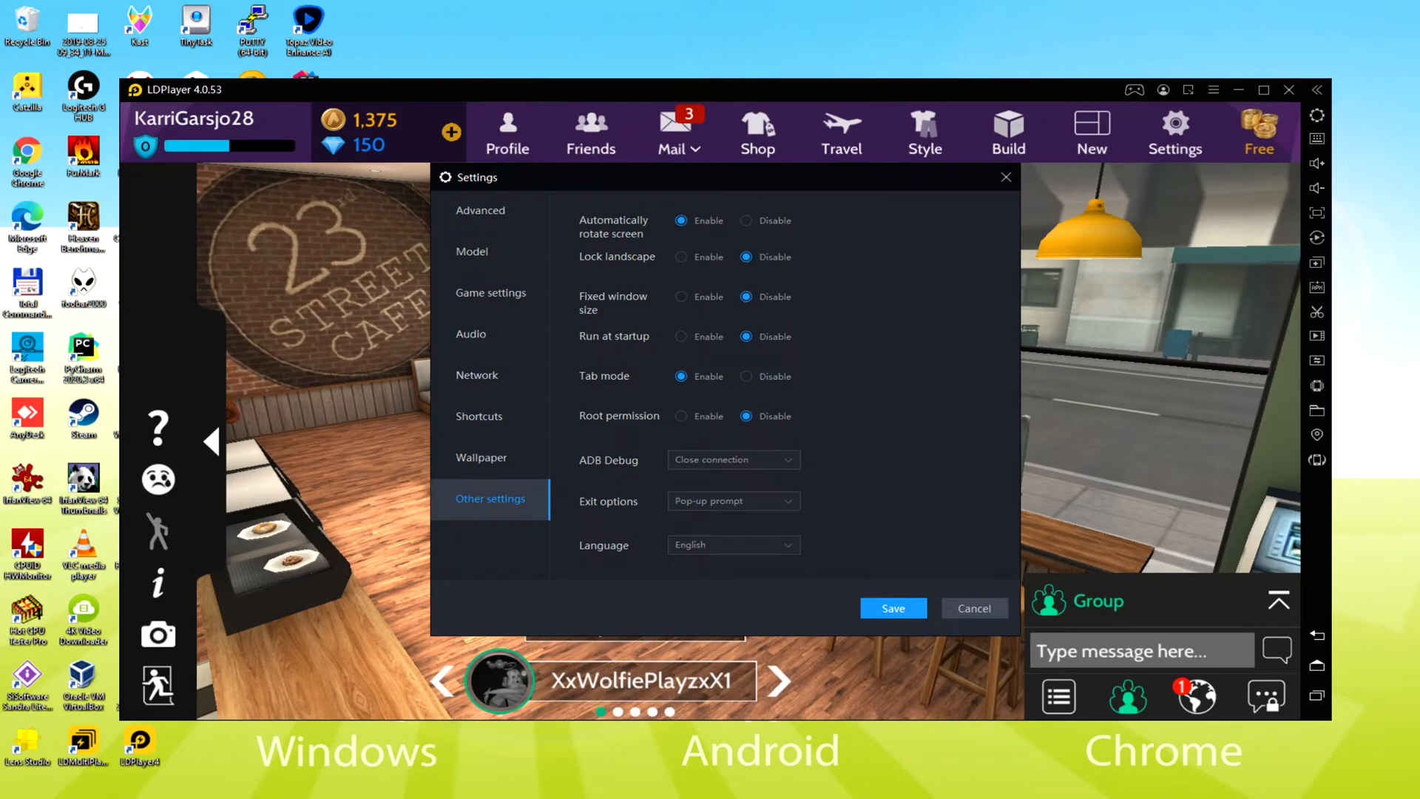
Close the settings window and preview the Plain Simple Socks and a lower-arm tattoo.
key(Escape)
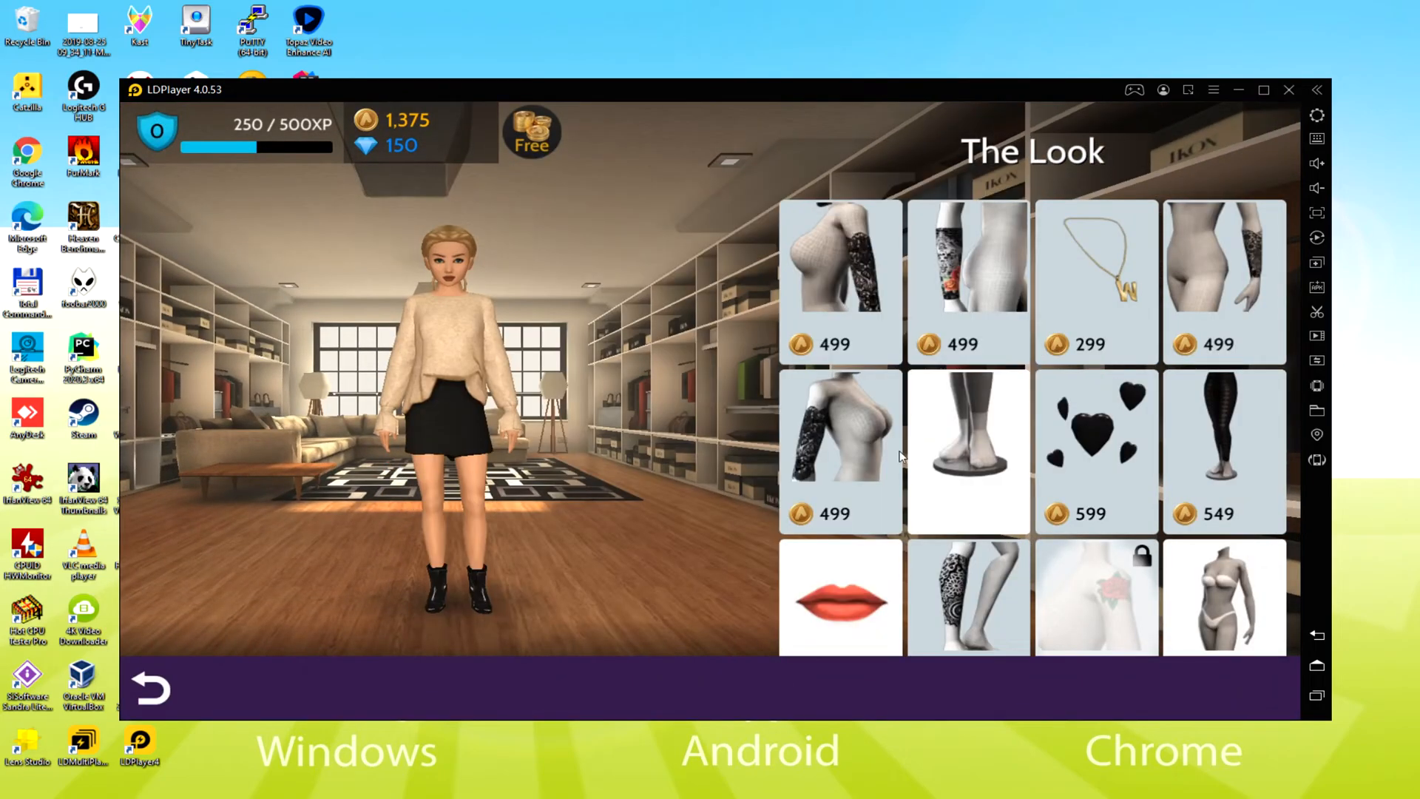
click(957, 439)
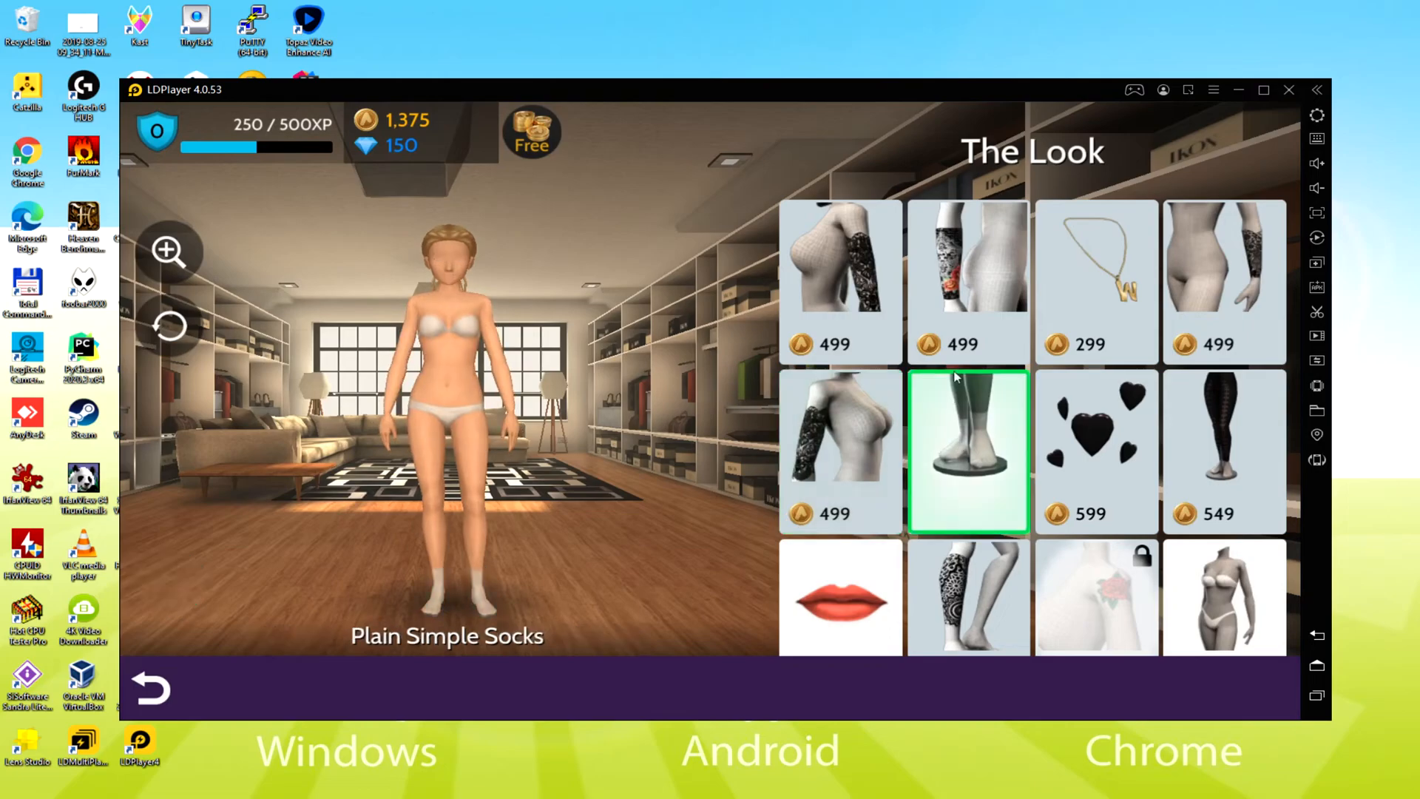
click(966, 294)
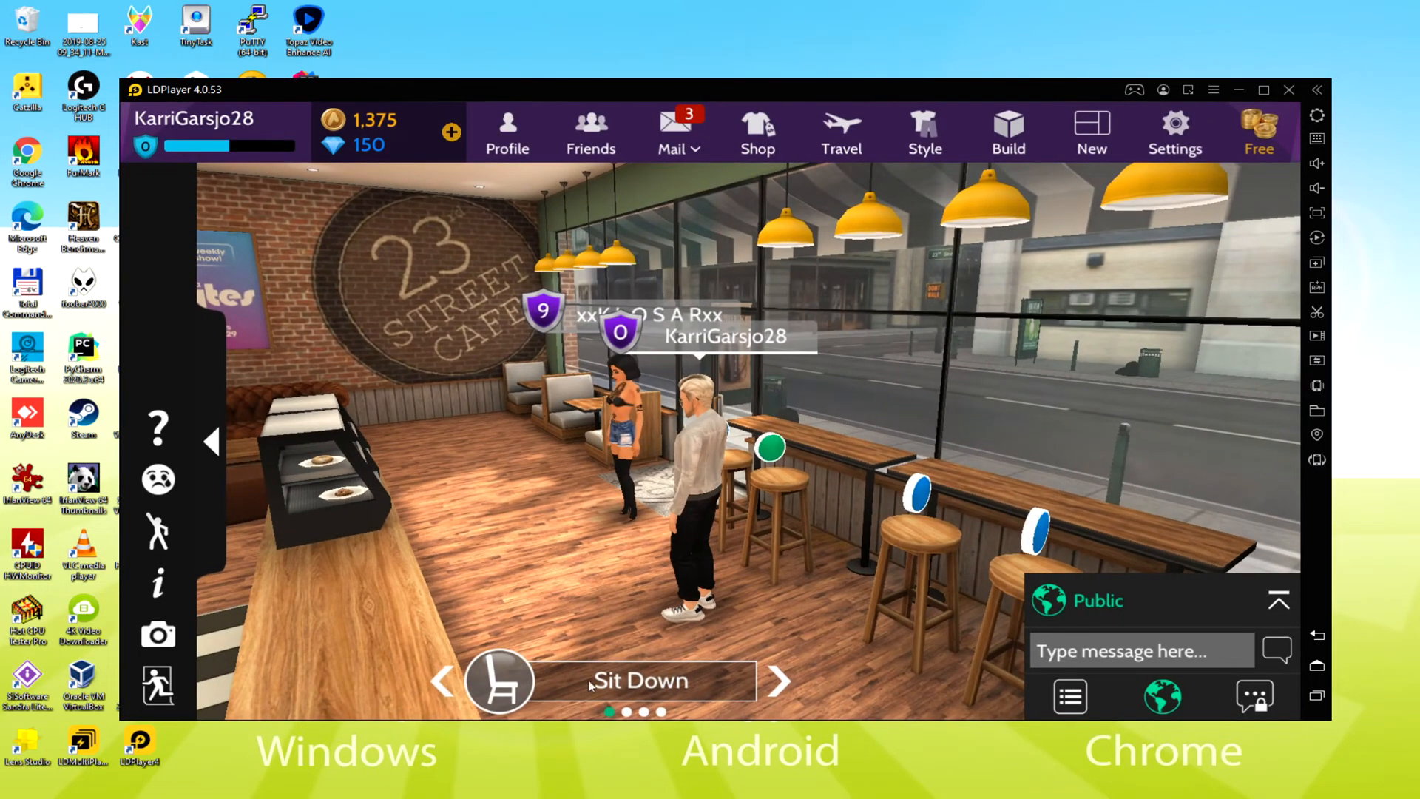
Play the Rodeo Party dance from the Dance animations and close the animation panel.
click(159, 533)
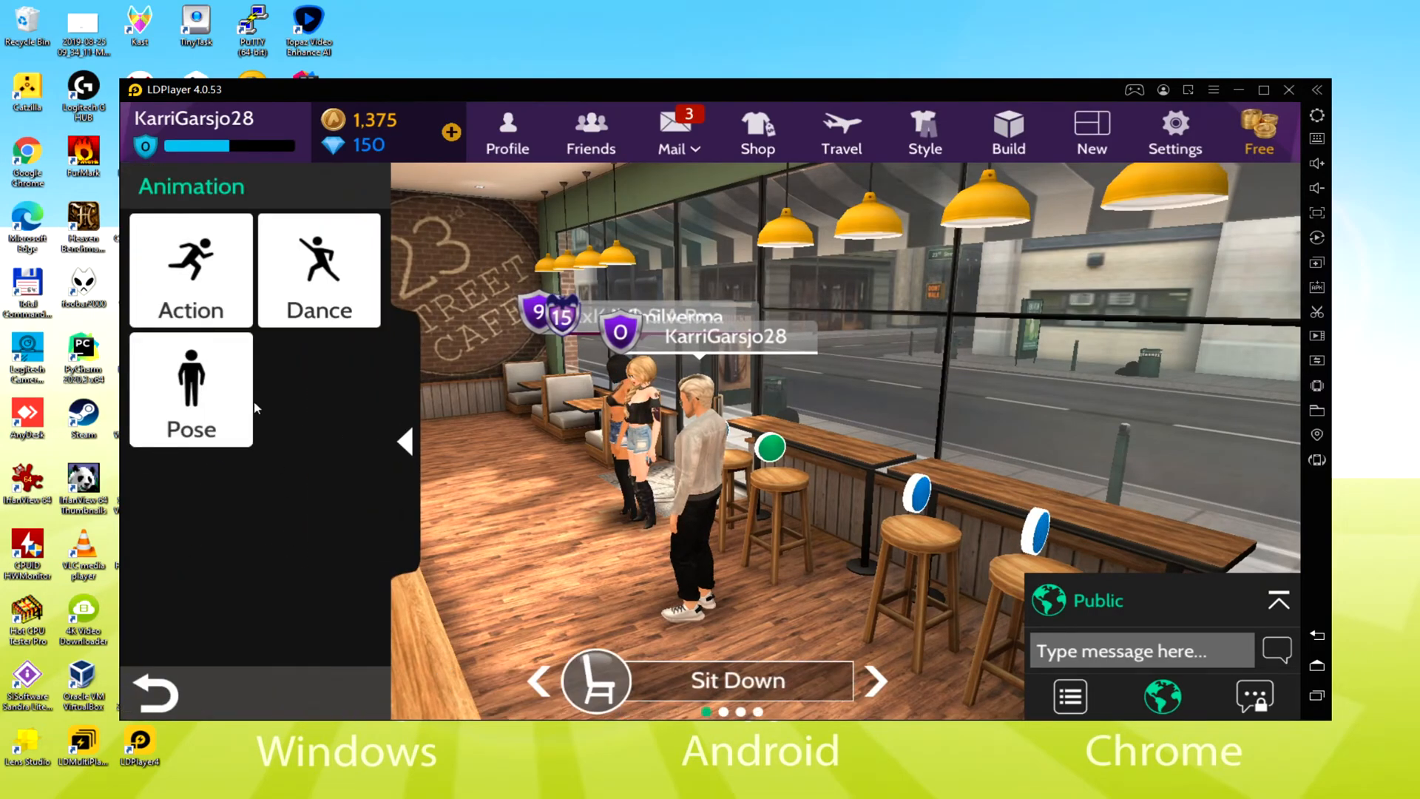
click(329, 255)
scroll(323, 495, down, 5)
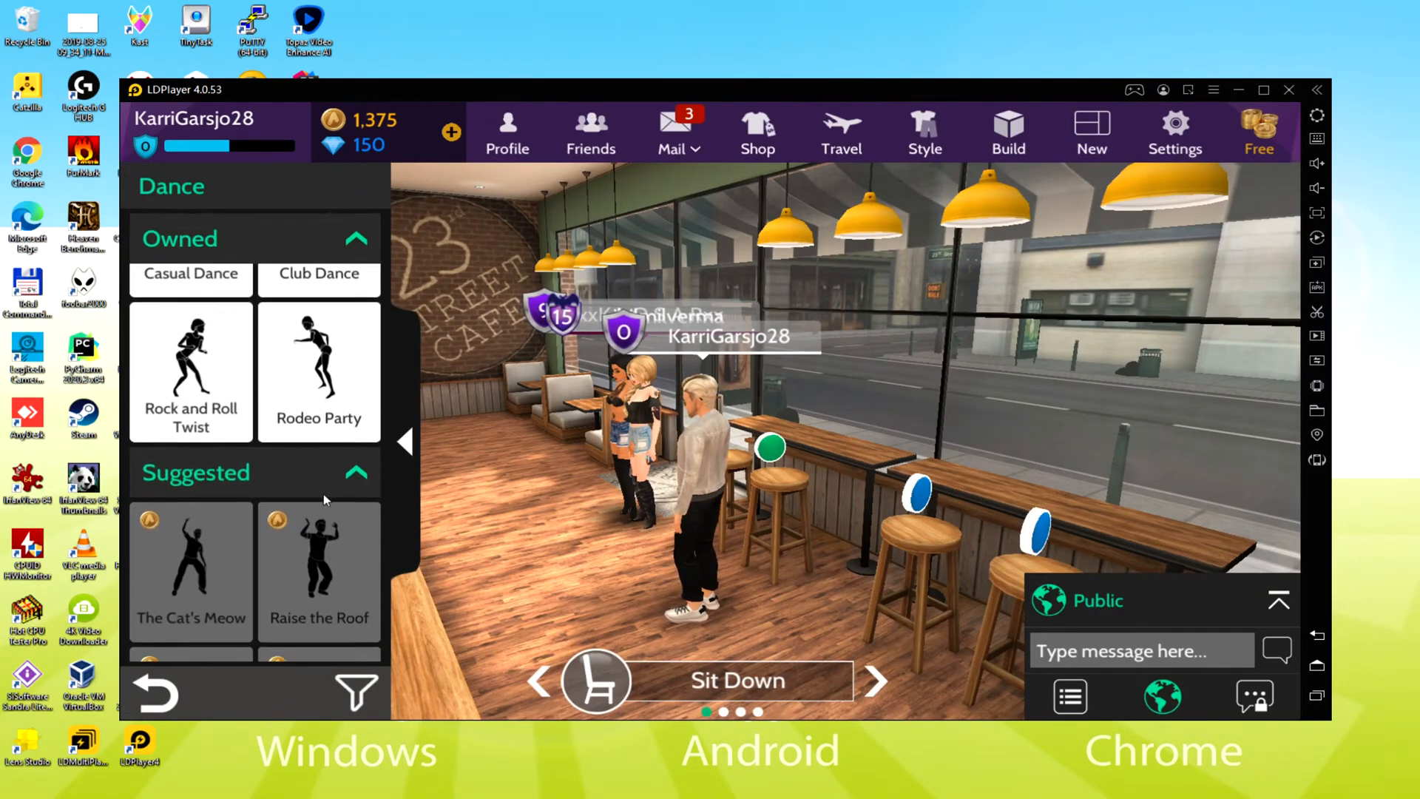
click(319, 316)
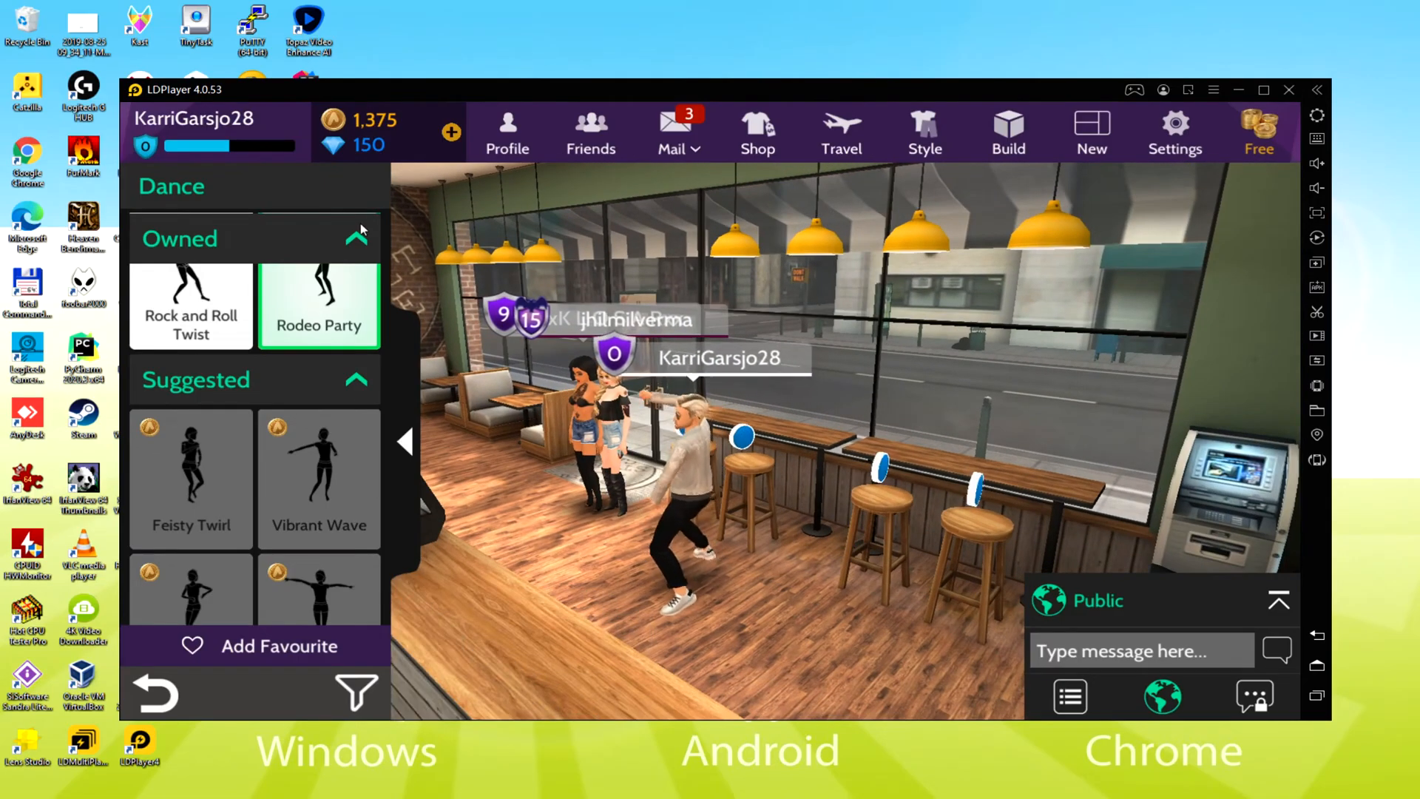
click(156, 695)
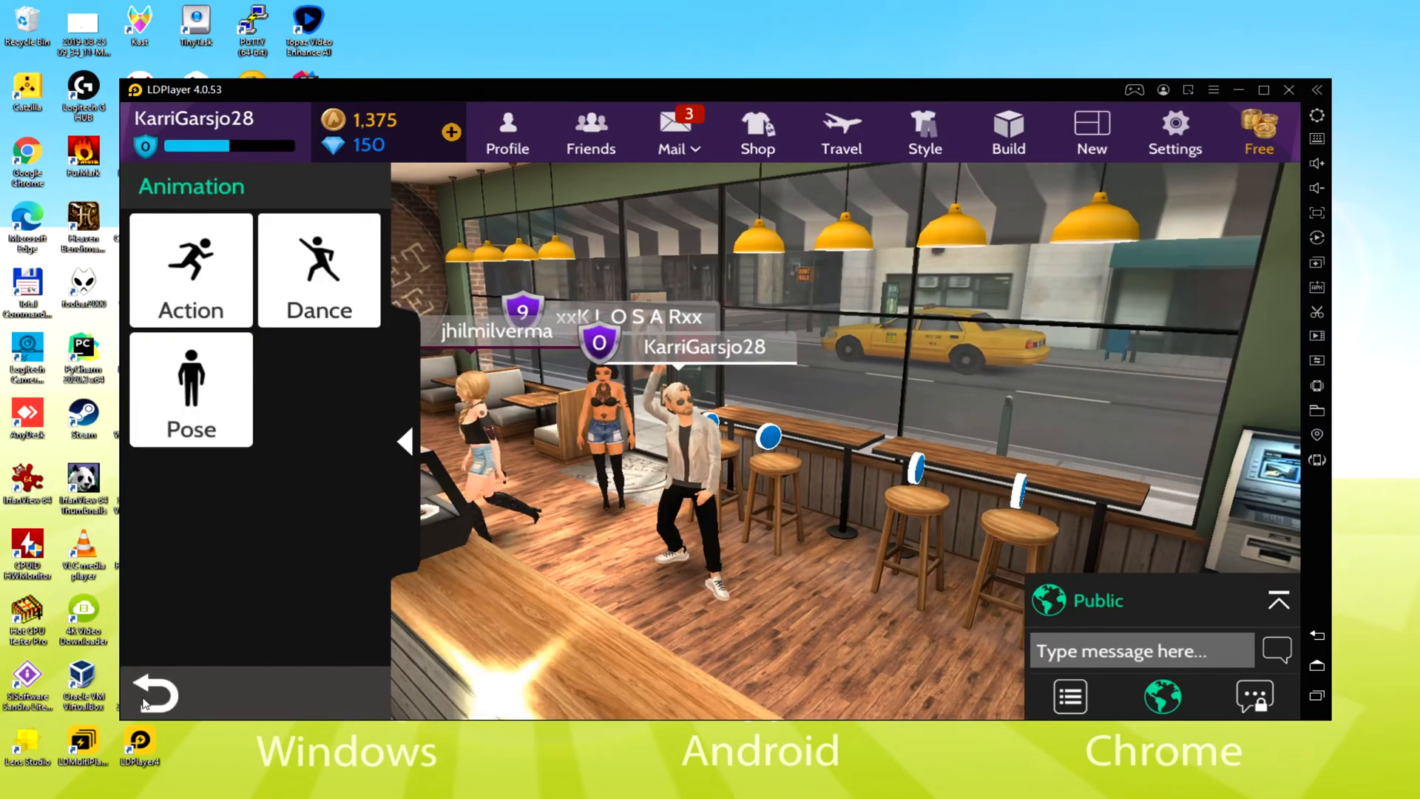
click(155, 681)
mouse_move(530, 475)
mouse_down()
mouse_move(635, 573)
mouse_move(710, 445)
mouse_up()
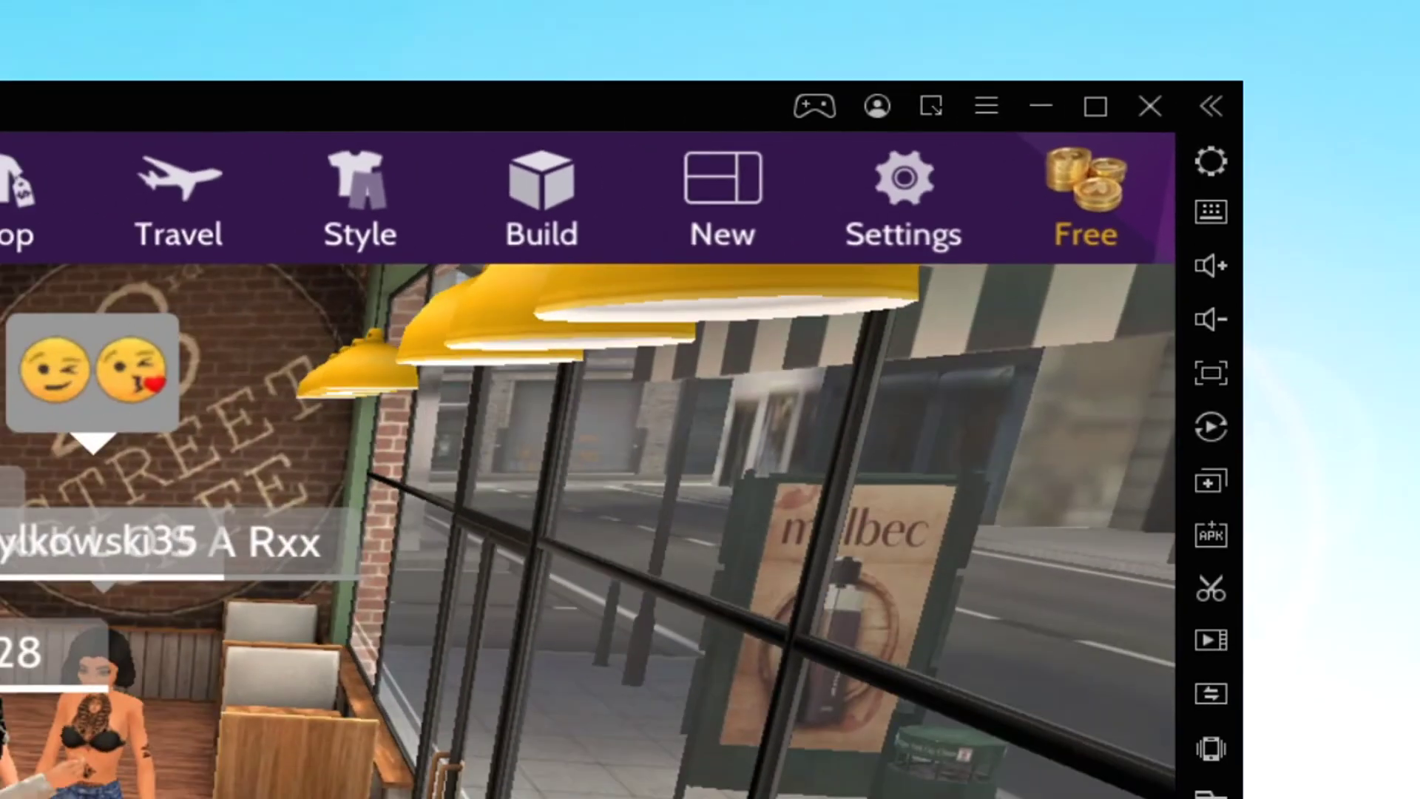
Check the emulator settings, then the public and private chat conversations.
click(1145, 190)
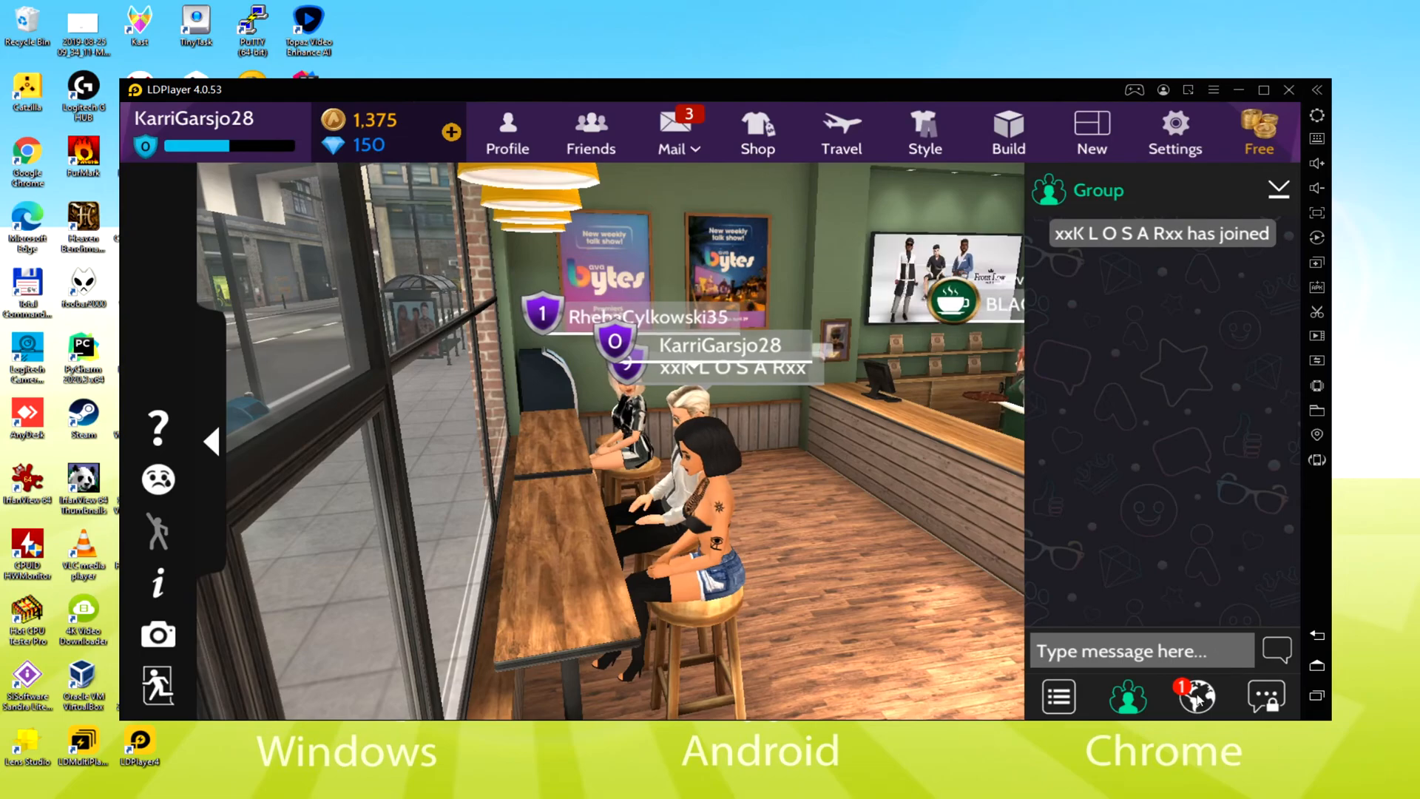
click(1197, 697)
click(1266, 696)
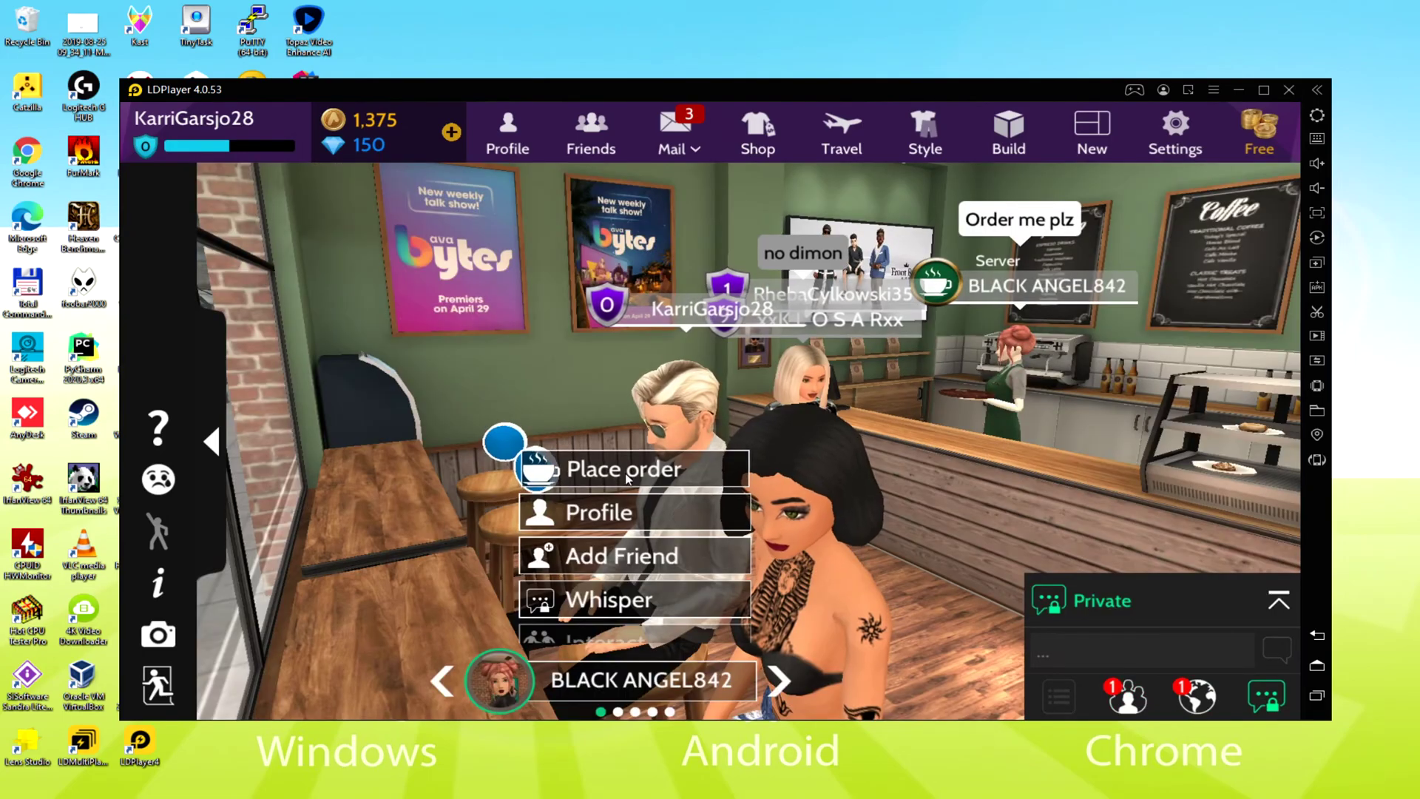
Place an order with the cafe server and view the Glazed Donut details.
click(618, 467)
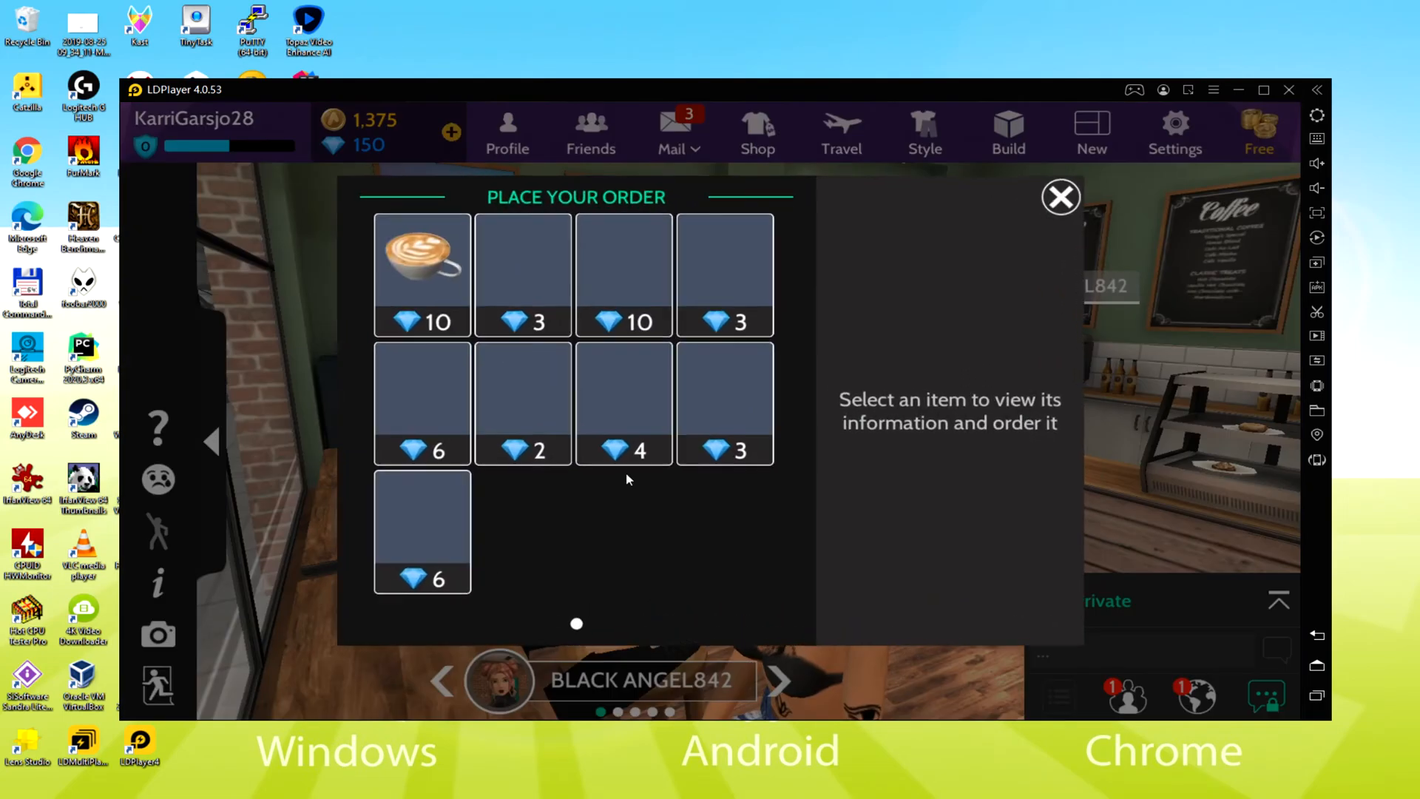
click(513, 406)
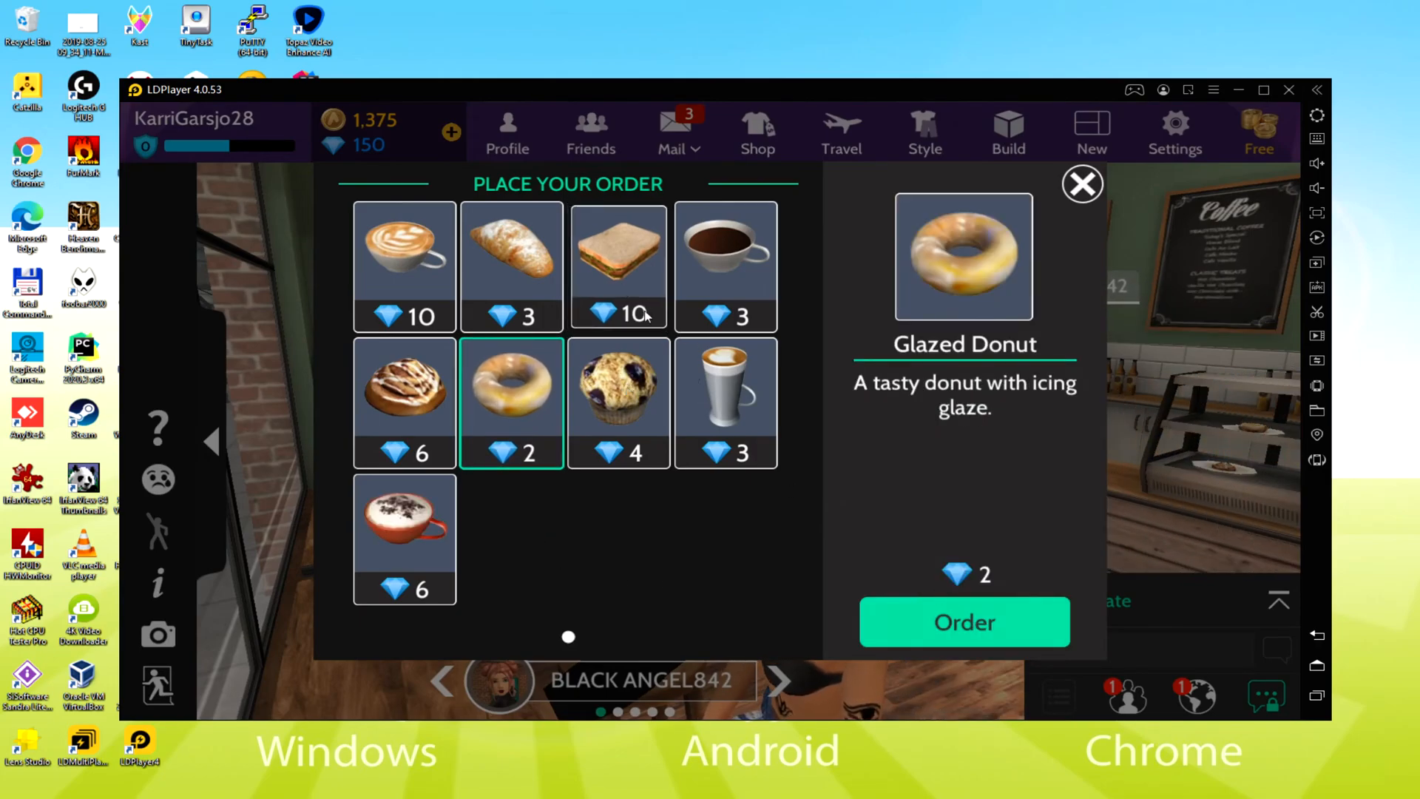
Order the Glazed Donut and select the cafe server character up close.
click(968, 621)
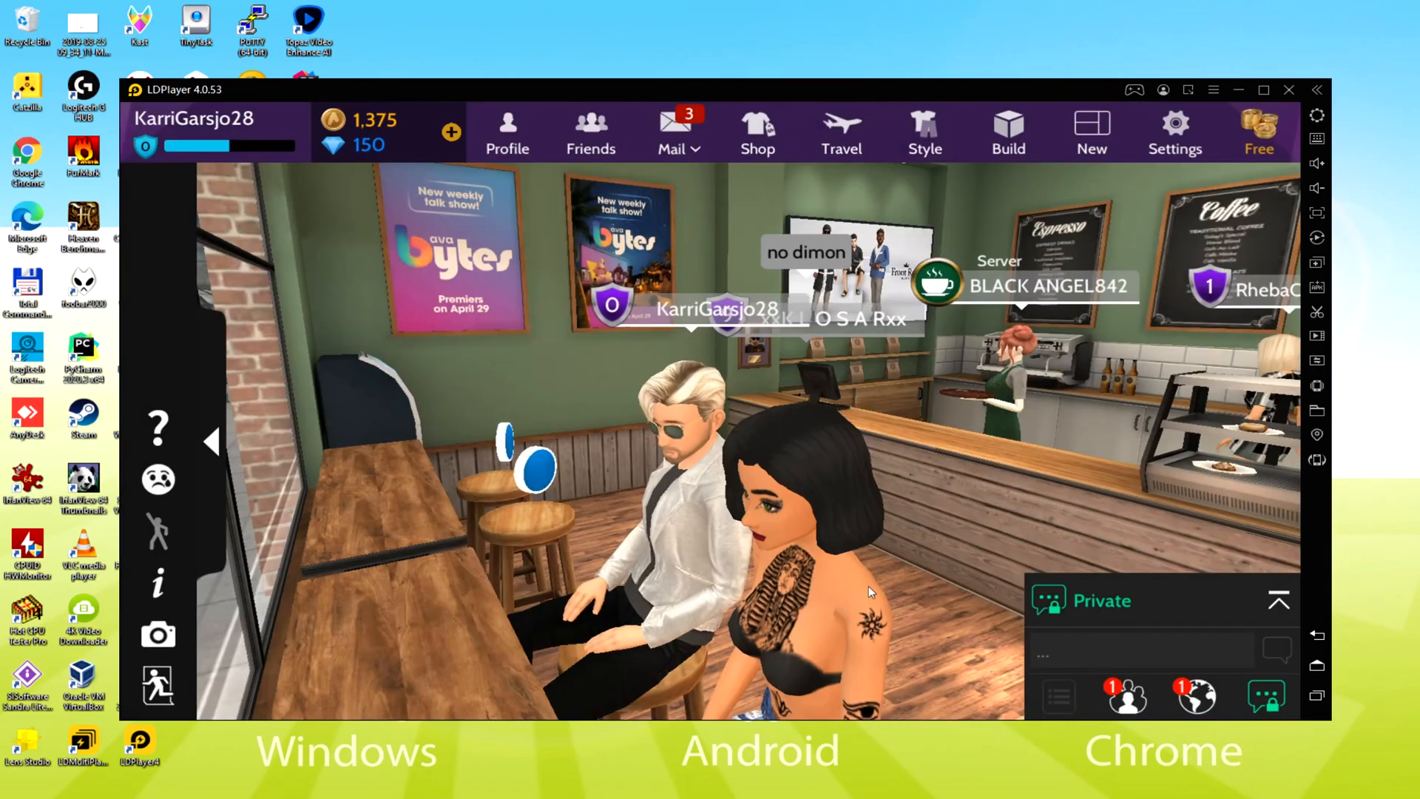
scroll(941, 471, down, 3)
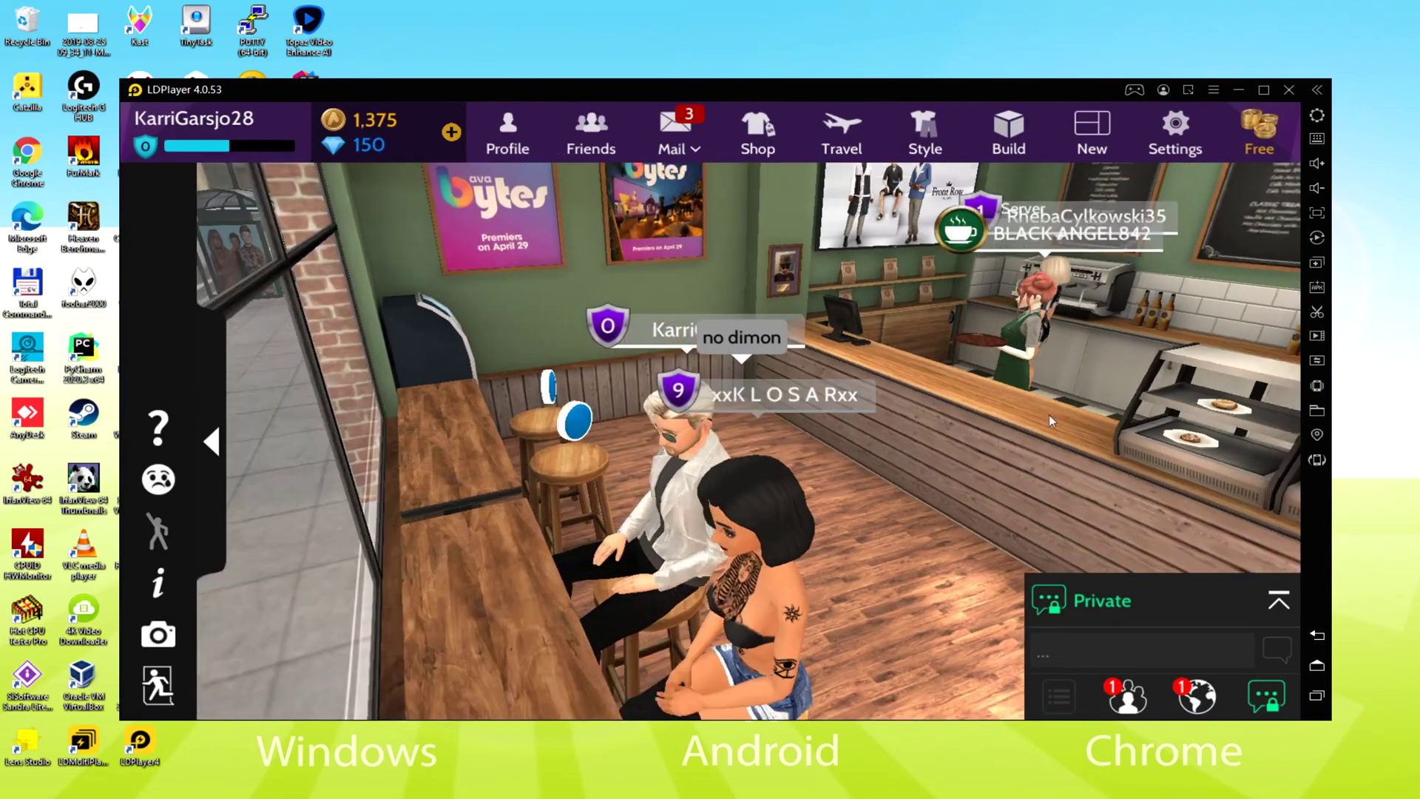
drag(939, 497, 1049, 414)
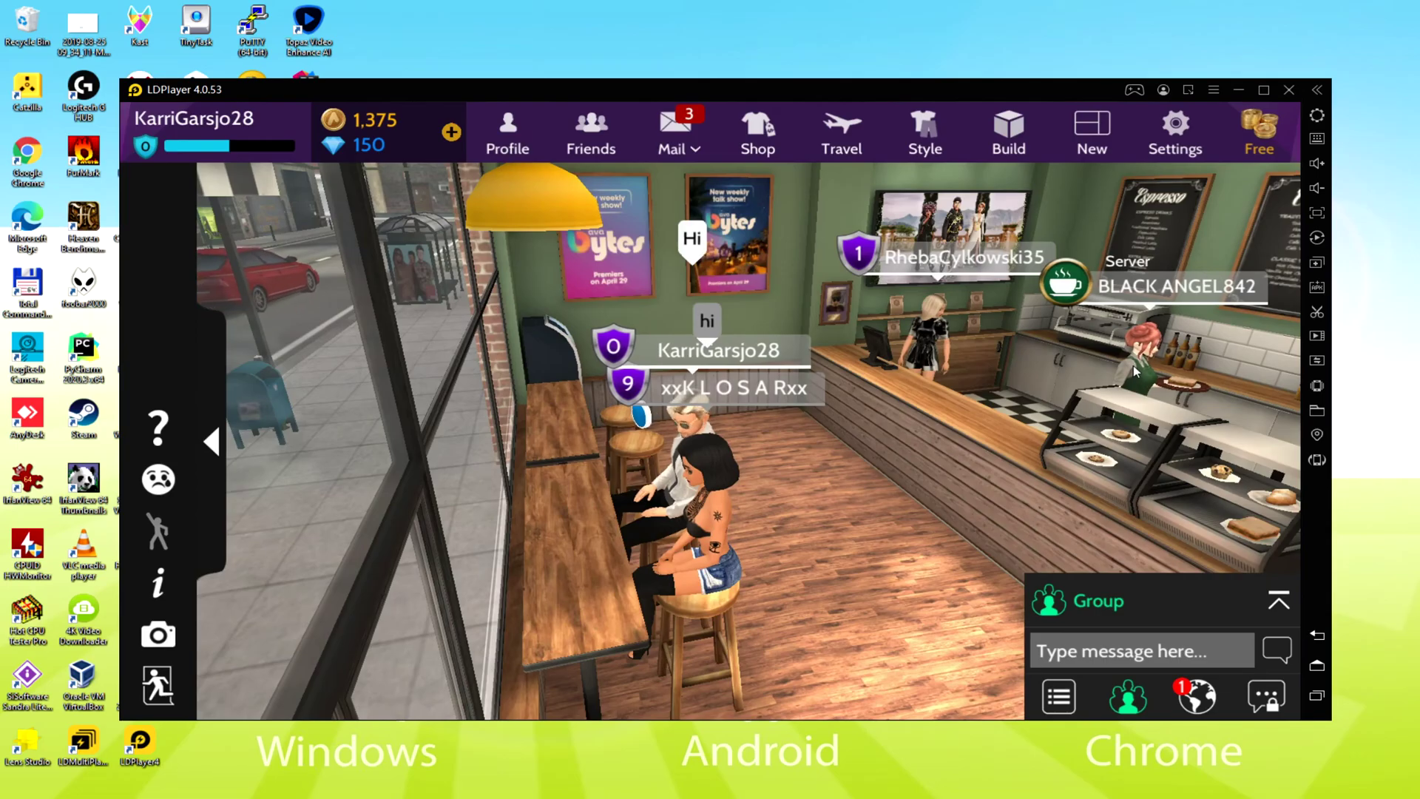
click(1134, 366)
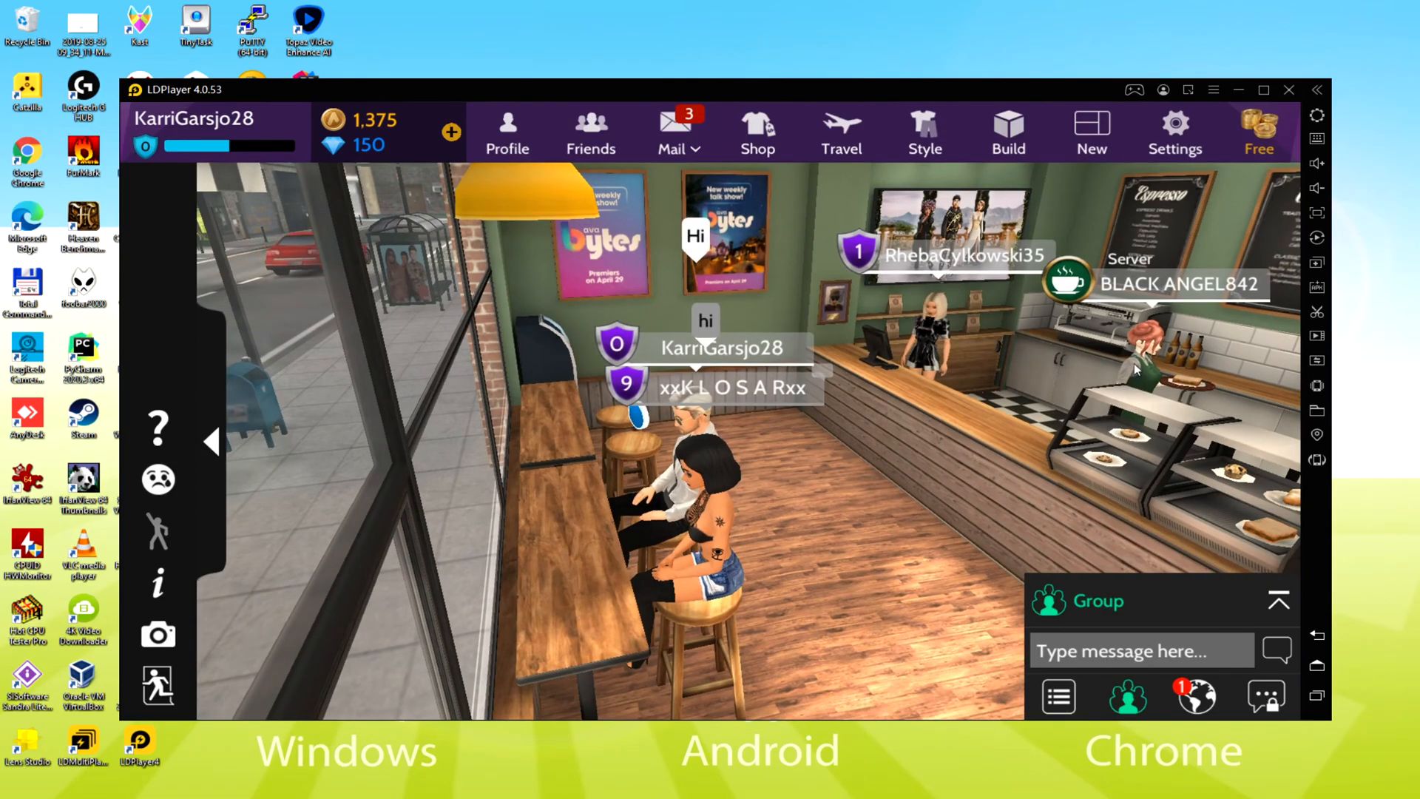
Bring up and dismiss the server's interaction options, then pull the camera back over the cafe.
click(649, 681)
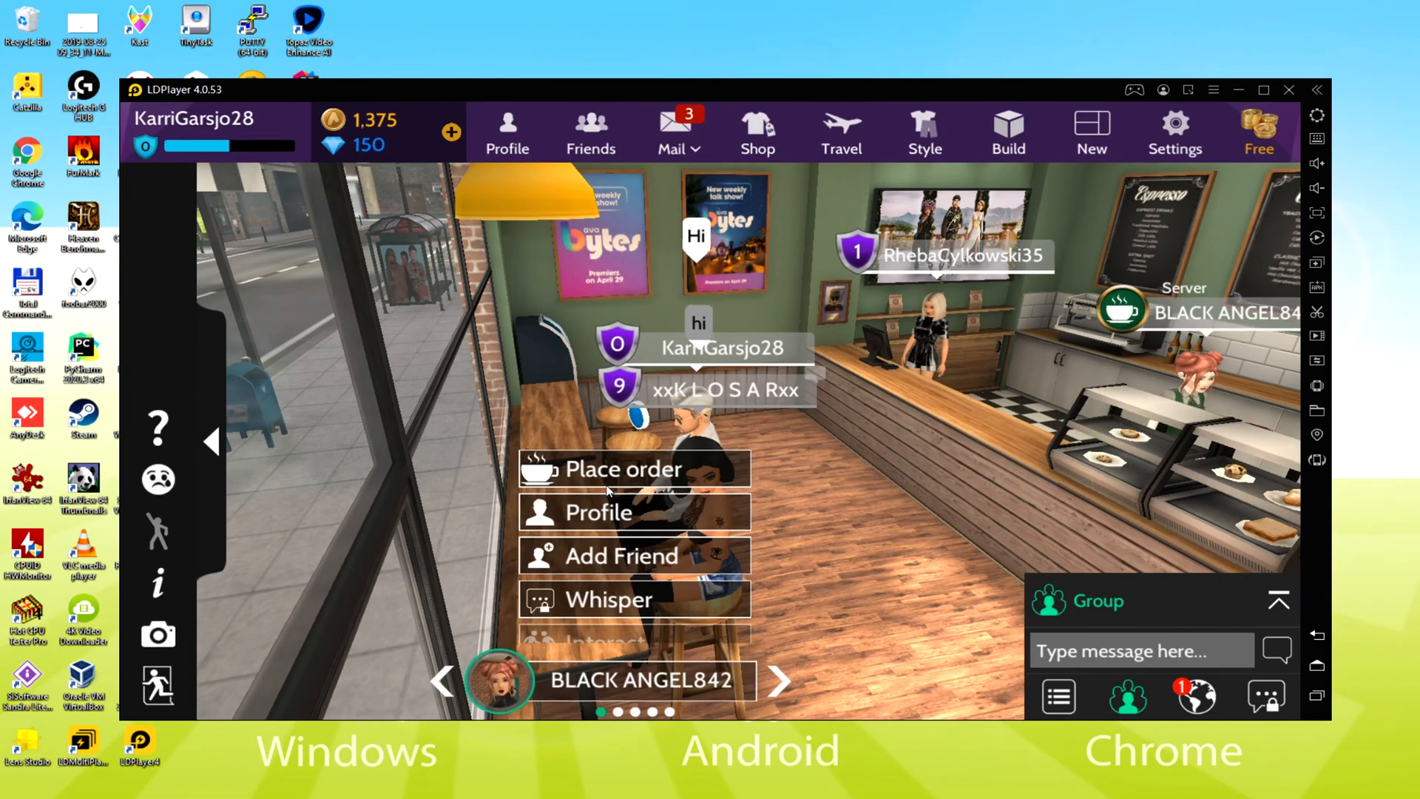
click(766, 503)
drag(902, 533, 579, 517)
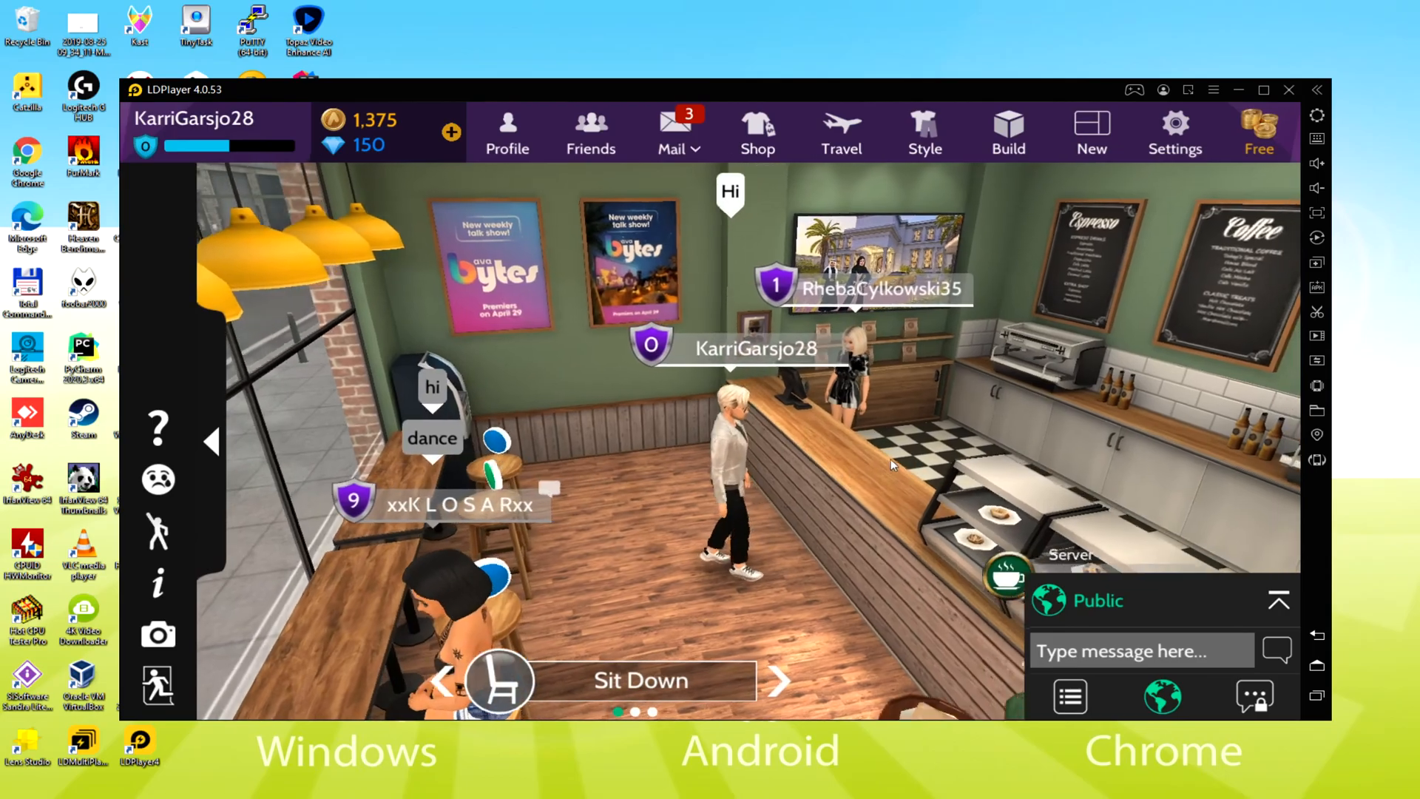
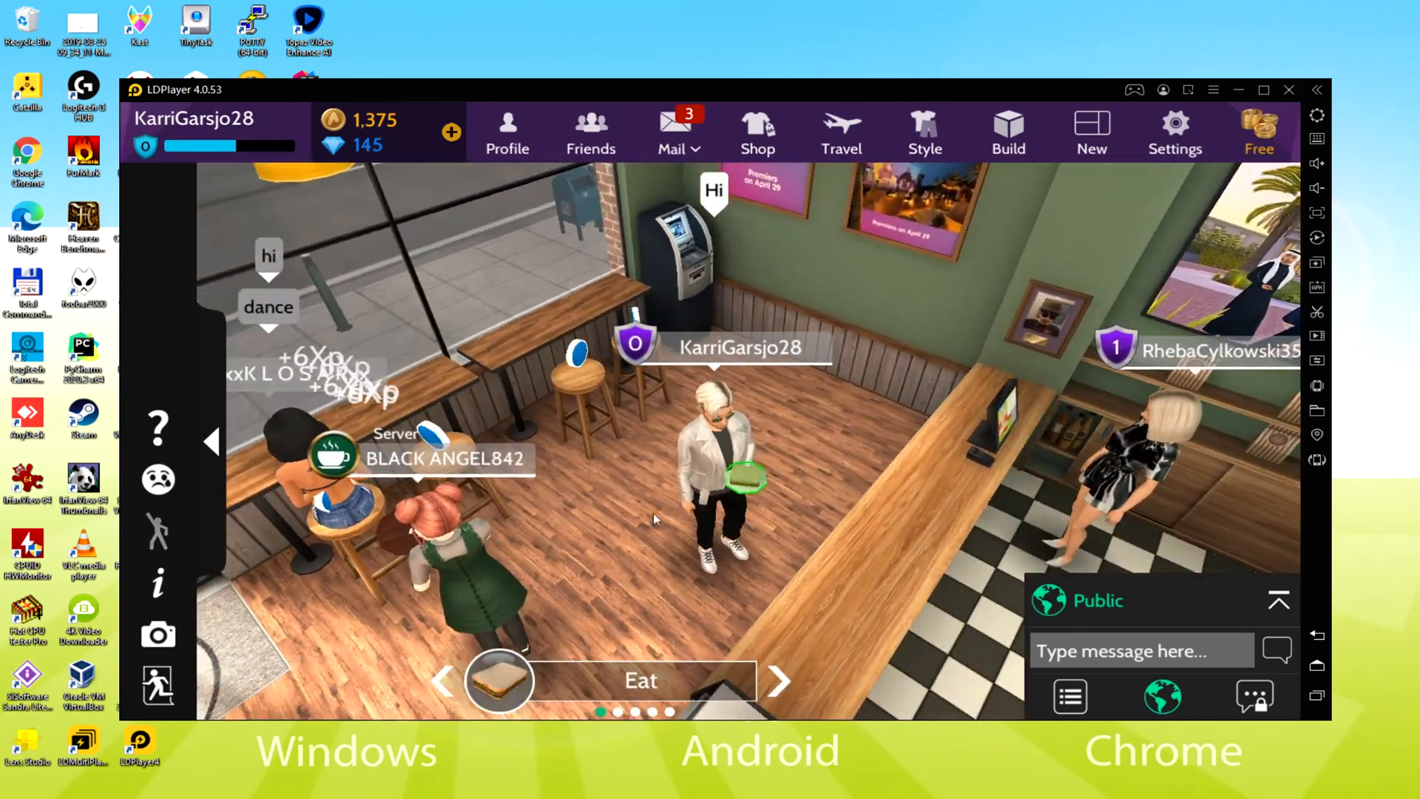
Select the avatar BLACK ANGEL842 standing by the café counter to interact with her.
click(456, 522)
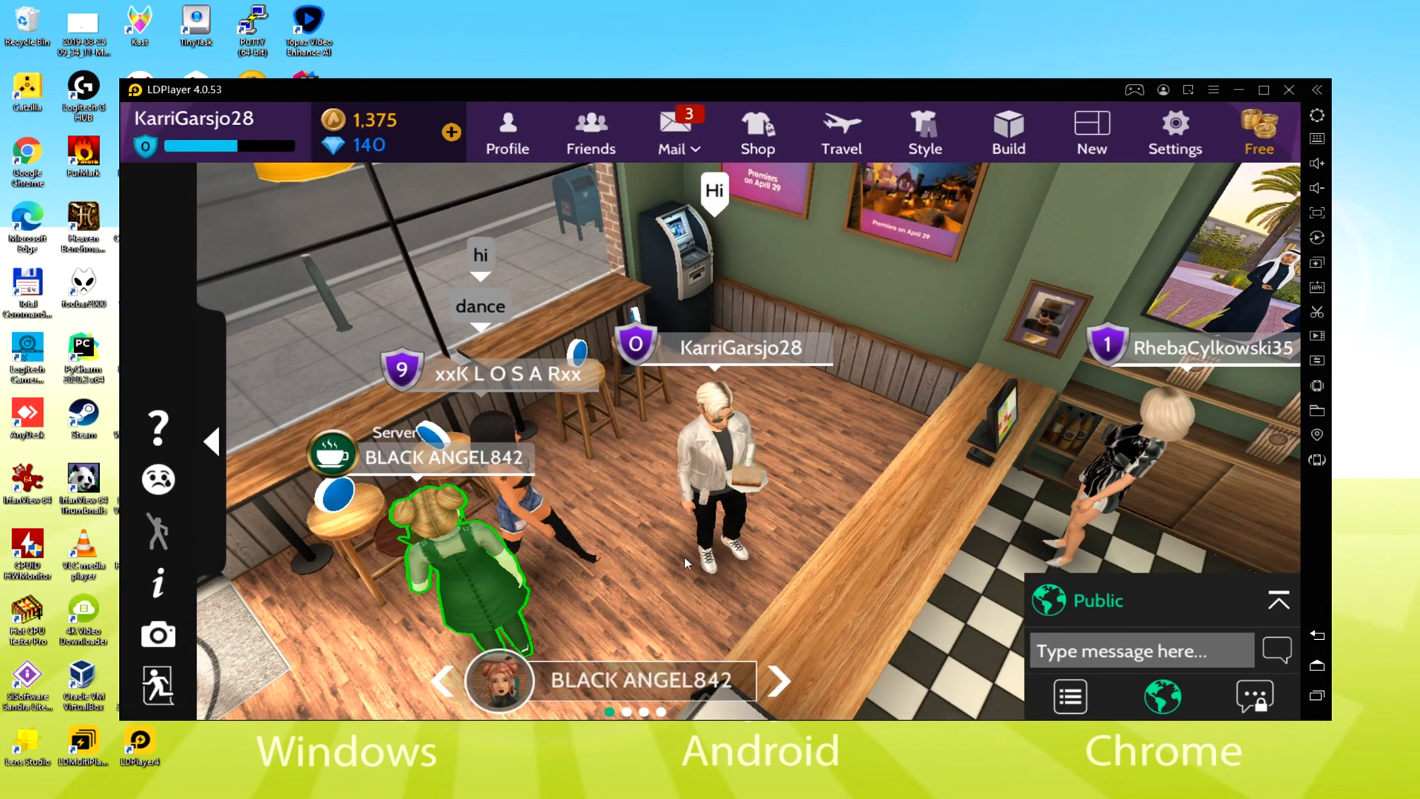